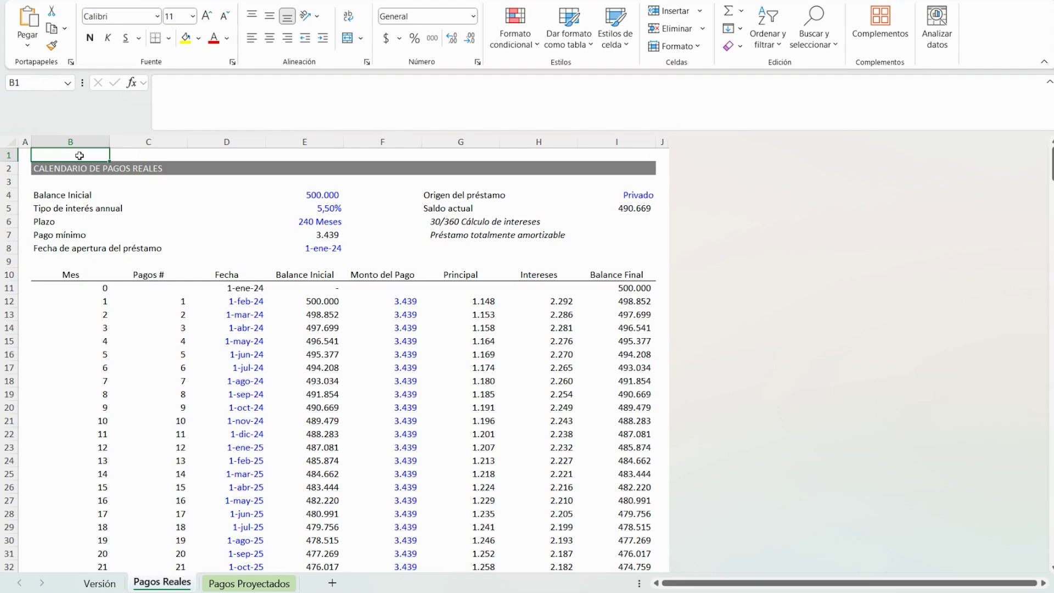
# - Review the loan details block of the Pagos Reales sheet, from the title row down to the opening date
pyautogui.moveTo(71, 168); pyautogui.dragTo(61, 274)
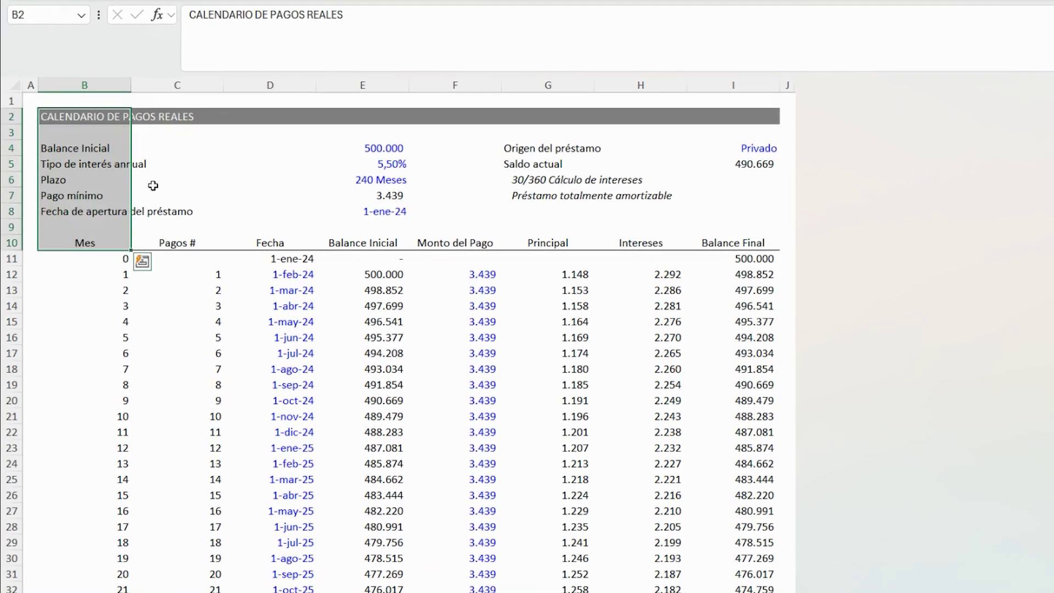
pyautogui.click(151, 184)
pyautogui.moveTo(61, 114); pyautogui.dragTo(725, 211)
pyautogui.click(691, 245)
pyautogui.click(57, 149)
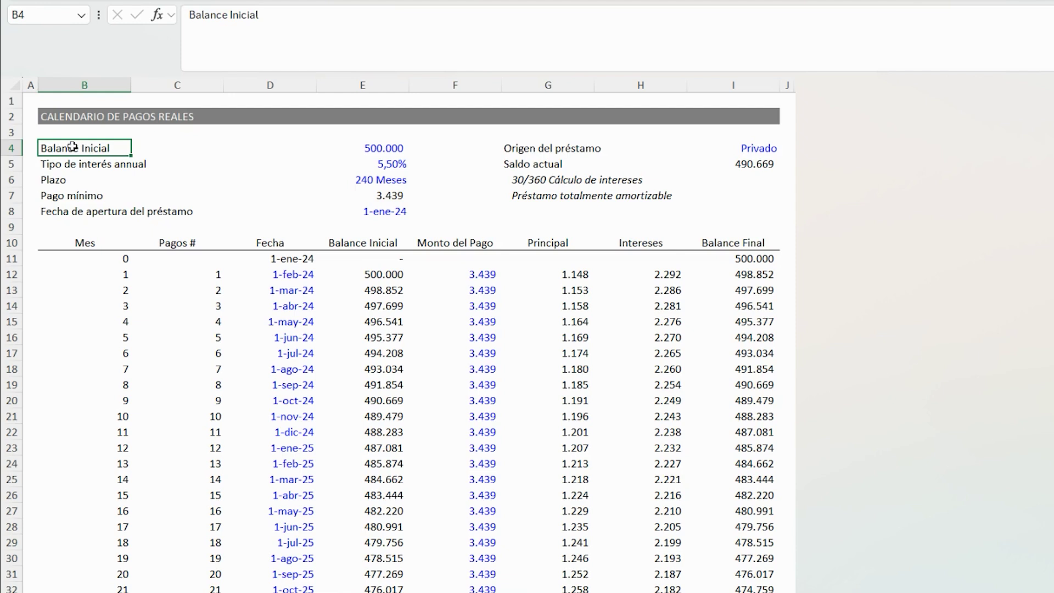
pyautogui.click(367, 146)
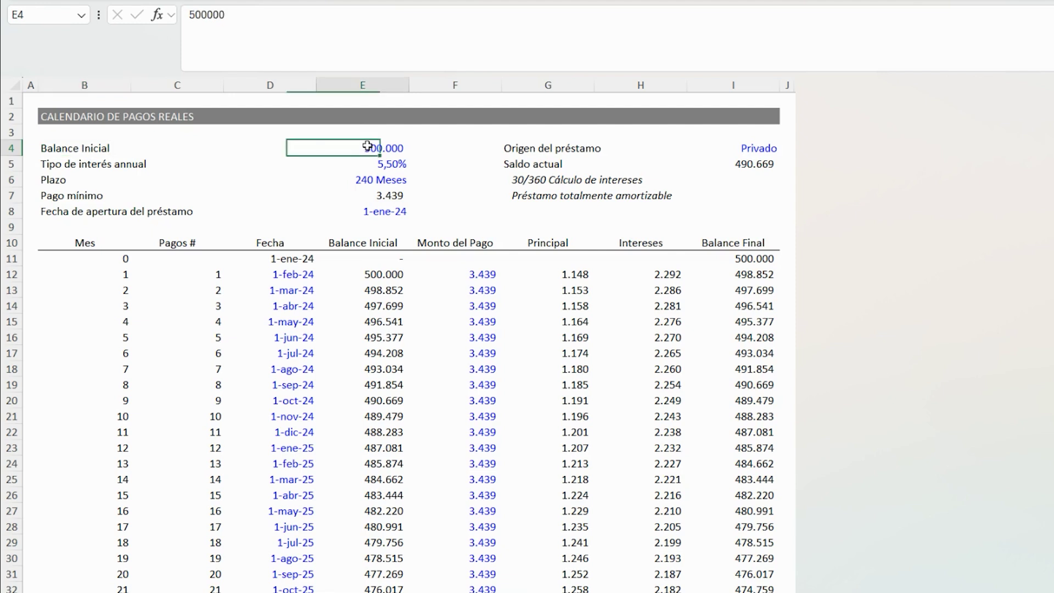
pyautogui.moveTo(66, 115); pyautogui.dragTo(647, 196)
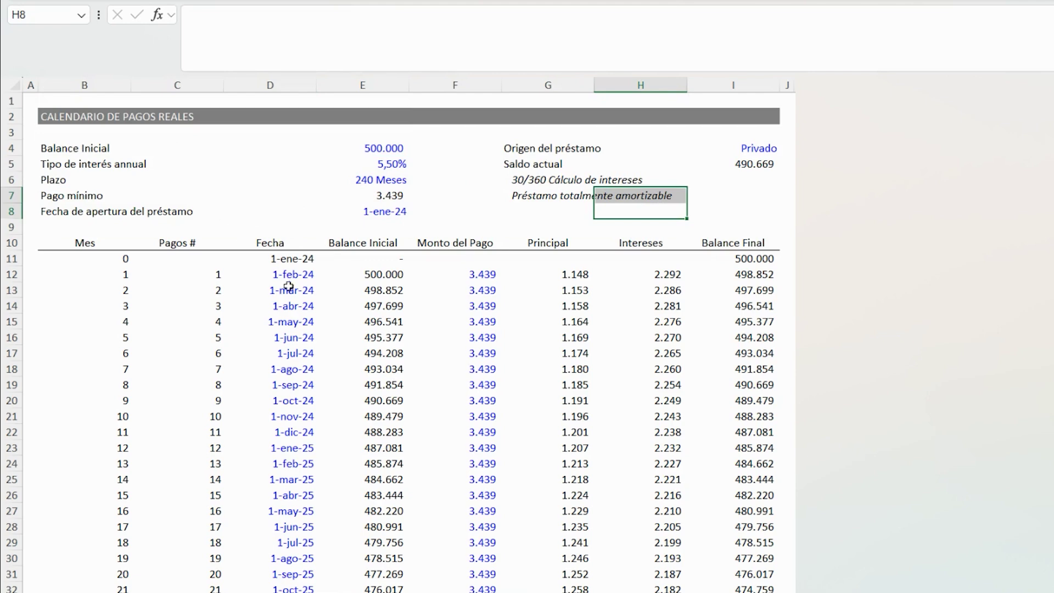
# - Look through the Monto del Pago column of the actual payments schedule
pyautogui.click(486, 260)
pyautogui.scroll(-3, 634, 292)
pyautogui.press('Up')
pyautogui.press('Up')
pyautogui.press('Up')
pyautogui.press('Up')
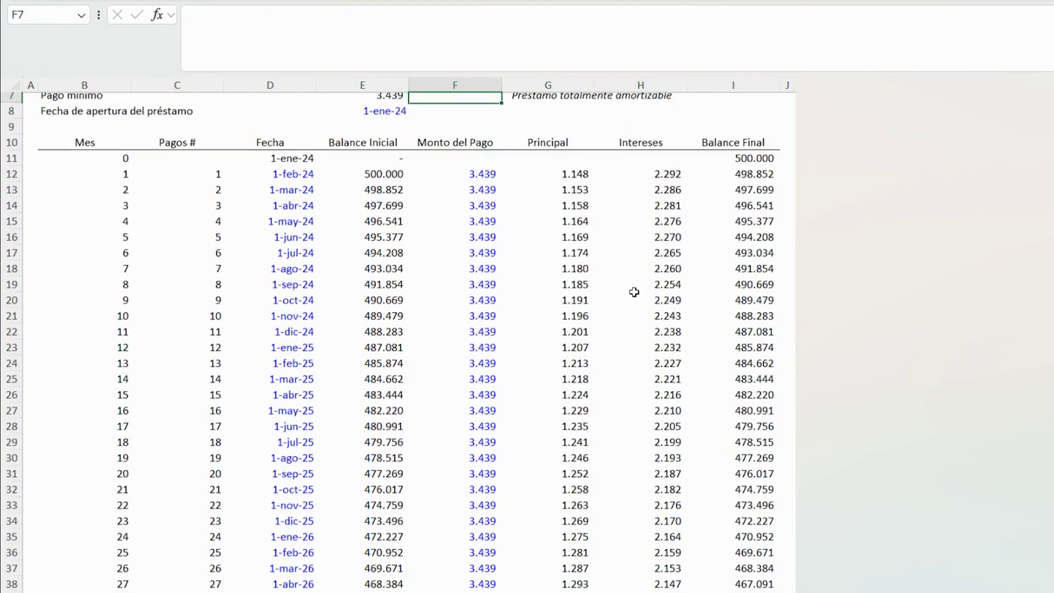
pyautogui.press('Down')
pyautogui.press('Down')
pyautogui.press('Down')
pyautogui.press('Down')
pyautogui.press('Down')
pyautogui.press('Down')
pyautogui.press('Down')
pyautogui.press('Down')
pyautogui.press('Down')
pyautogui.press('Down')
pyautogui.press('Up')
pyautogui.press('Up')
pyautogui.press('Up')
pyautogui.press('Up')
pyautogui.press('Up')
pyautogui.press('Down')
pyautogui.press('Down')
pyautogui.press('Down')
pyautogui.press('Up')
pyautogui.press('Up')
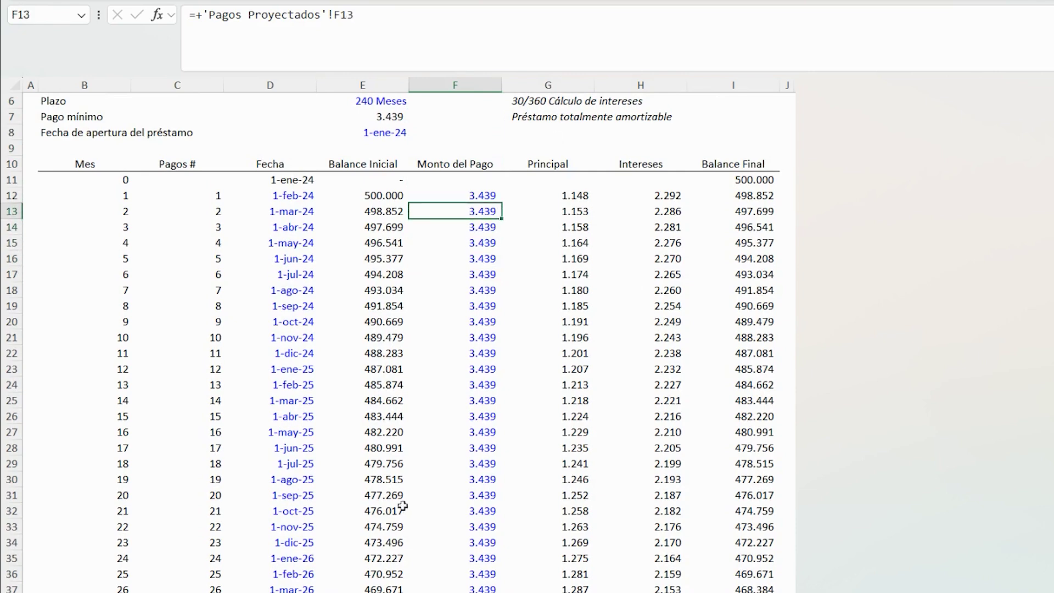
pyautogui.scroll(2, 443, 308)
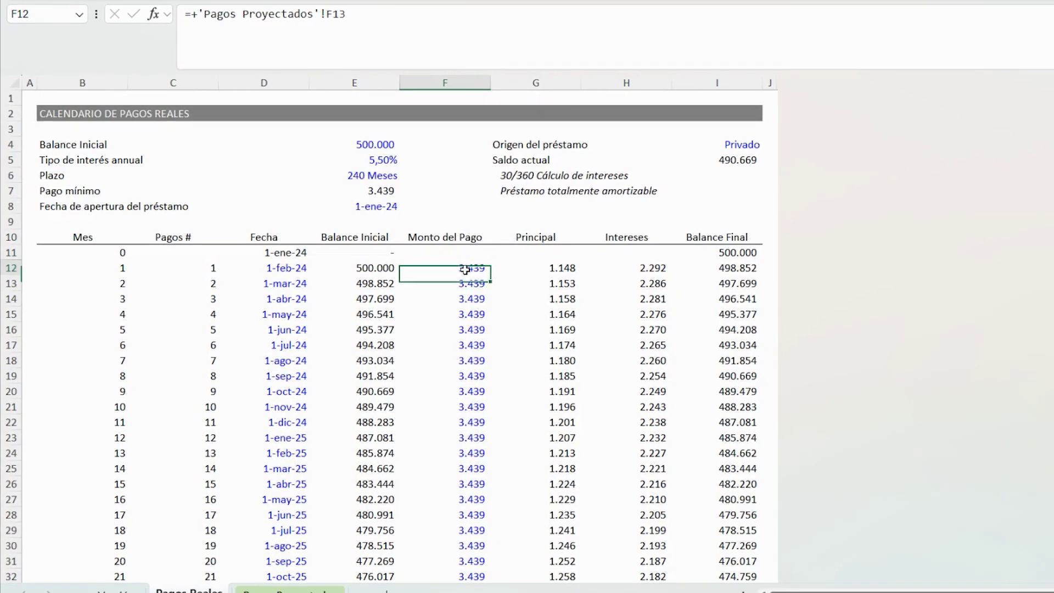
# - Compare the Monto del Pago formula in F12 with those from F13 down, and check the Balance Final formula in I17
pyautogui.press('Up')
pyautogui.press('Down')
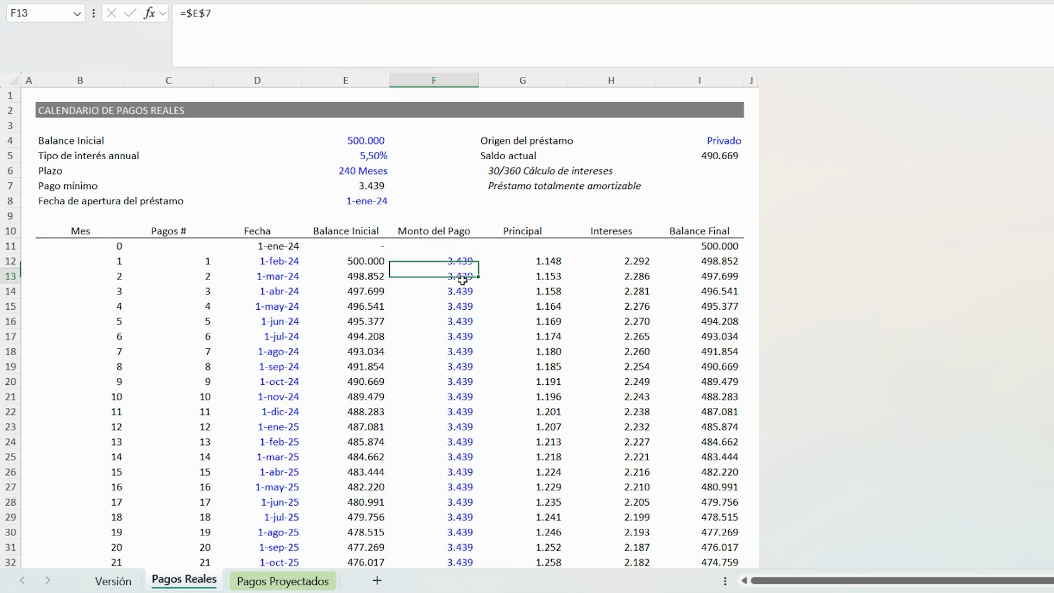
pyautogui.hotkey('shift', 'Down')
pyautogui.hotkey('shift', 'Down')
pyautogui.hotkey('shift', 'Down')
pyautogui.hotkey('shift', 'Down')
pyautogui.hotkey('shift', 'Down')
pyautogui.hotkey('shift', 'Down')
pyautogui.hotkey('shift', 'Down')
pyautogui.hotkey('shift', 'Down')
pyautogui.hotkey('shift', 'Down')
pyautogui.hotkey('shift', 'Down')
pyautogui.hotkey('shift', 'Down')
pyautogui.hotkey('shift', 'Down')
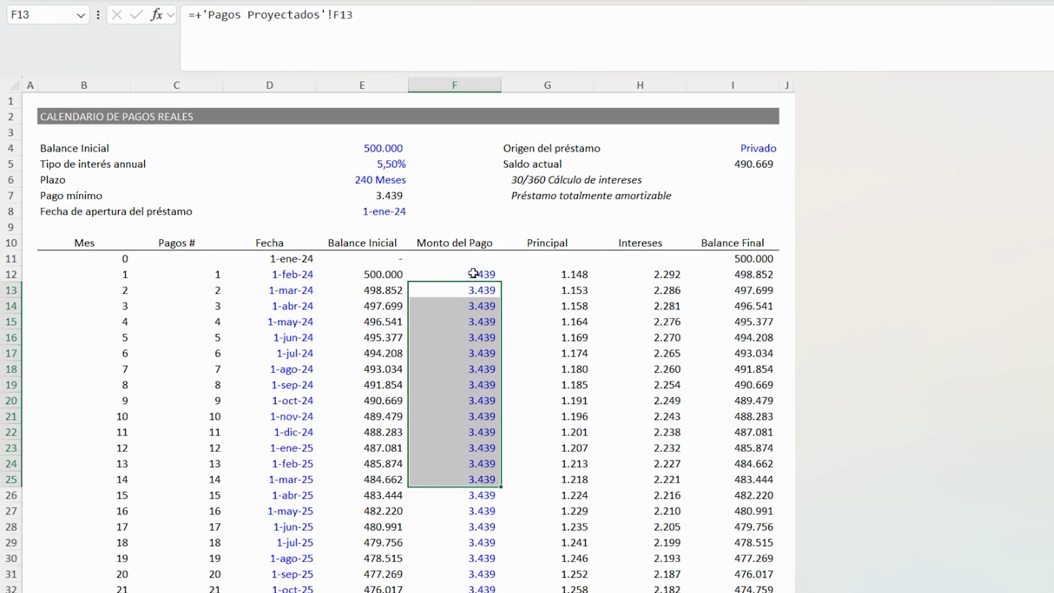
pyautogui.click(473, 273)
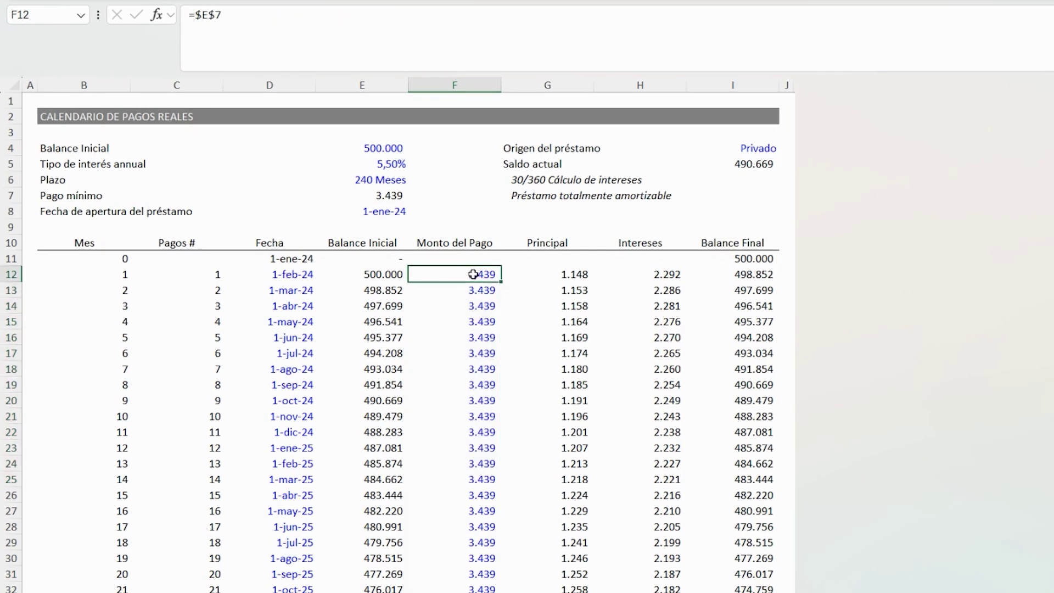
pyautogui.click(334, 33)
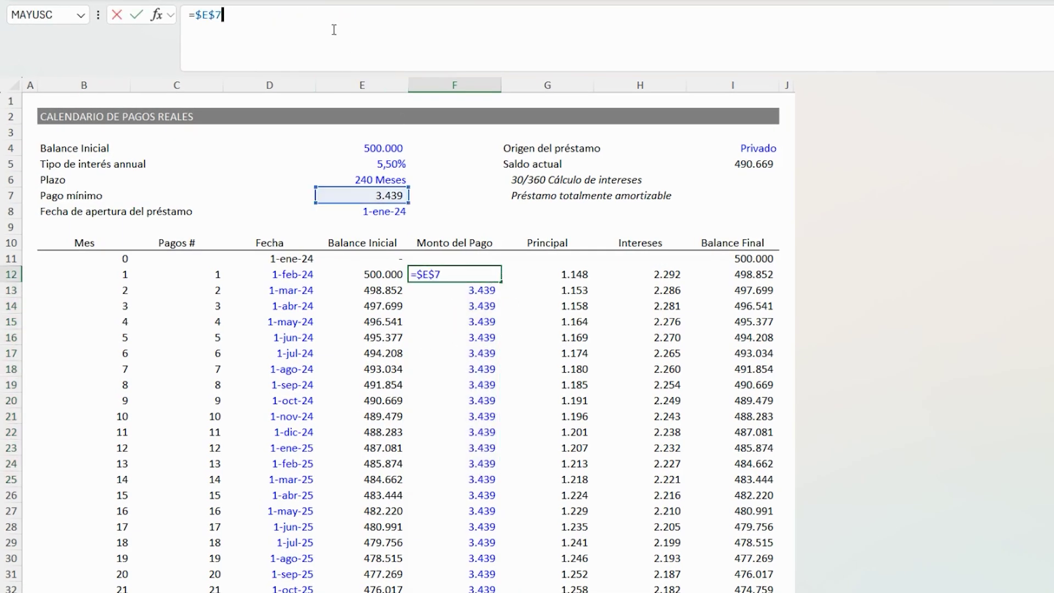
pyautogui.press('Escape')
pyautogui.moveTo(482, 322); pyautogui.dragTo(549, 566)
pyautogui.click(732, 353)
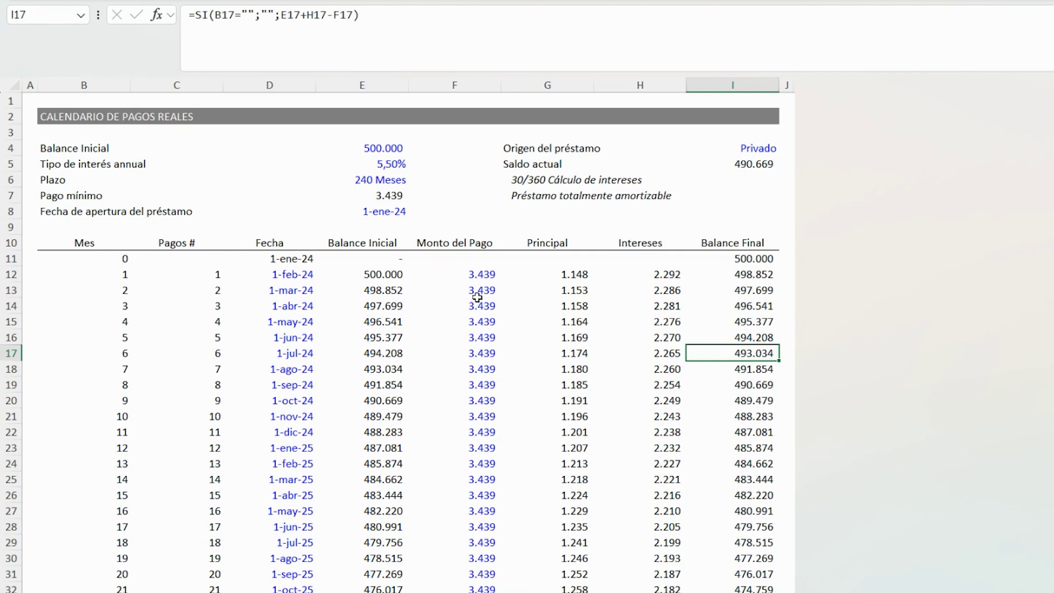
# - Review the loan's initial balance, annual interest rate, term, minimum payment formula, calculation notes and Origen del préstamo
pyautogui.click(365, 147)
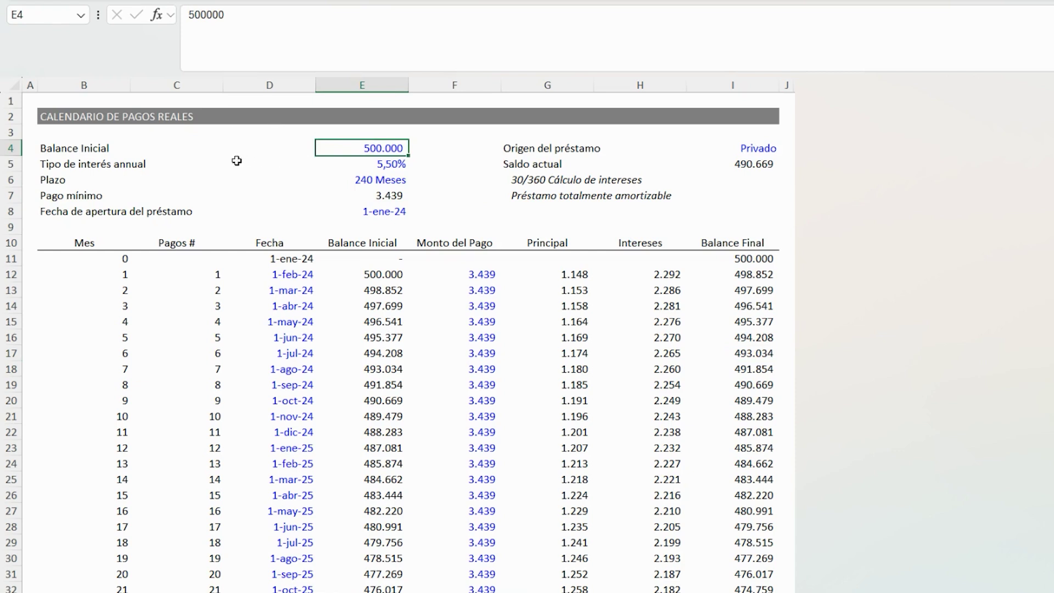
pyautogui.moveTo(88, 146); pyautogui.dragTo(405, 149)
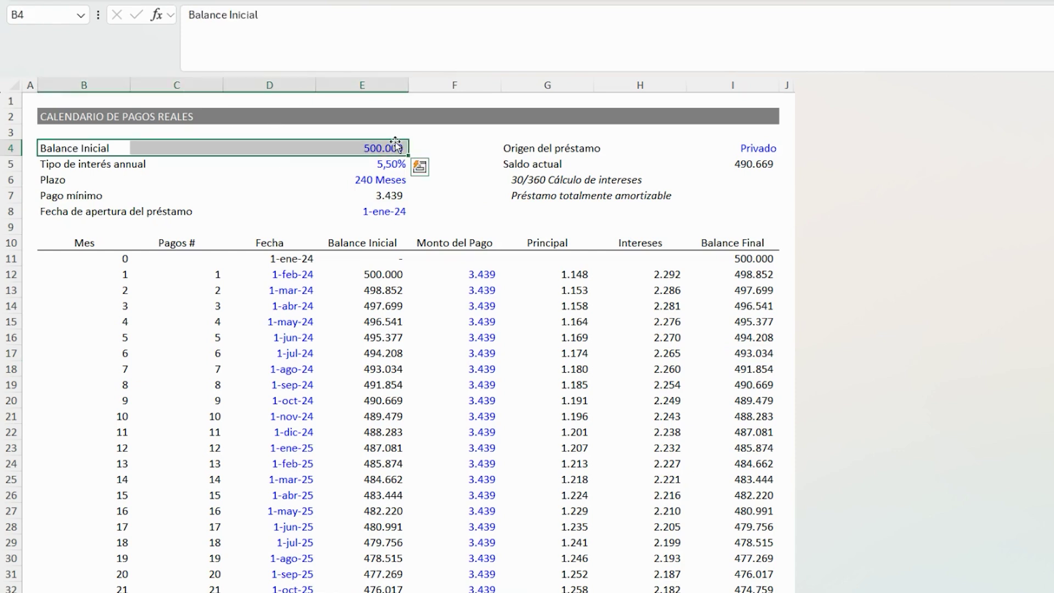
pyautogui.click(371, 163)
pyautogui.moveTo(74, 181); pyautogui.dragTo(349, 175)
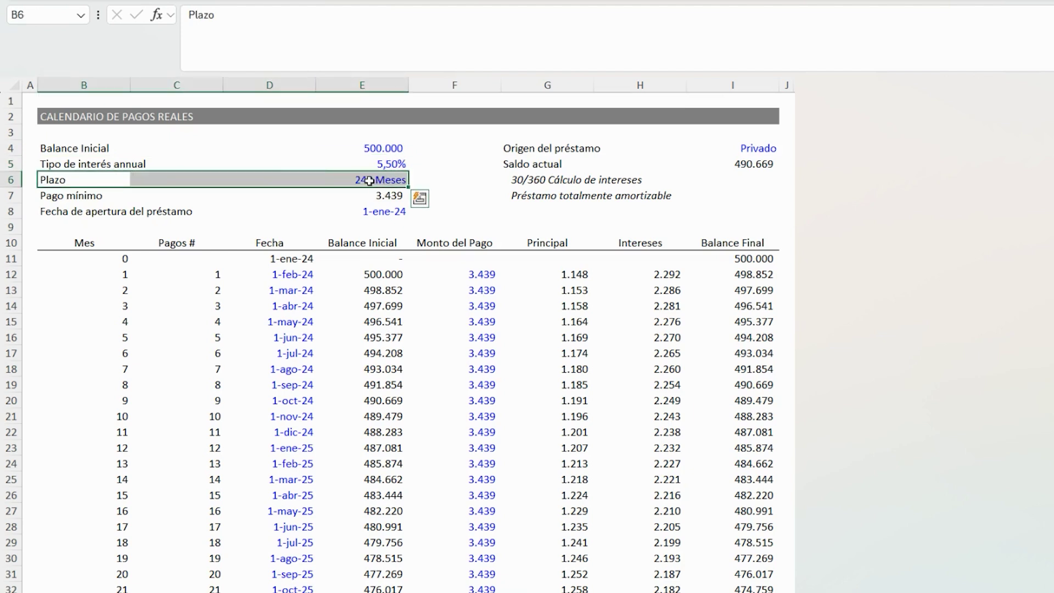
pyautogui.moveTo(105, 196); pyautogui.dragTo(390, 197)
pyautogui.click(387, 197)
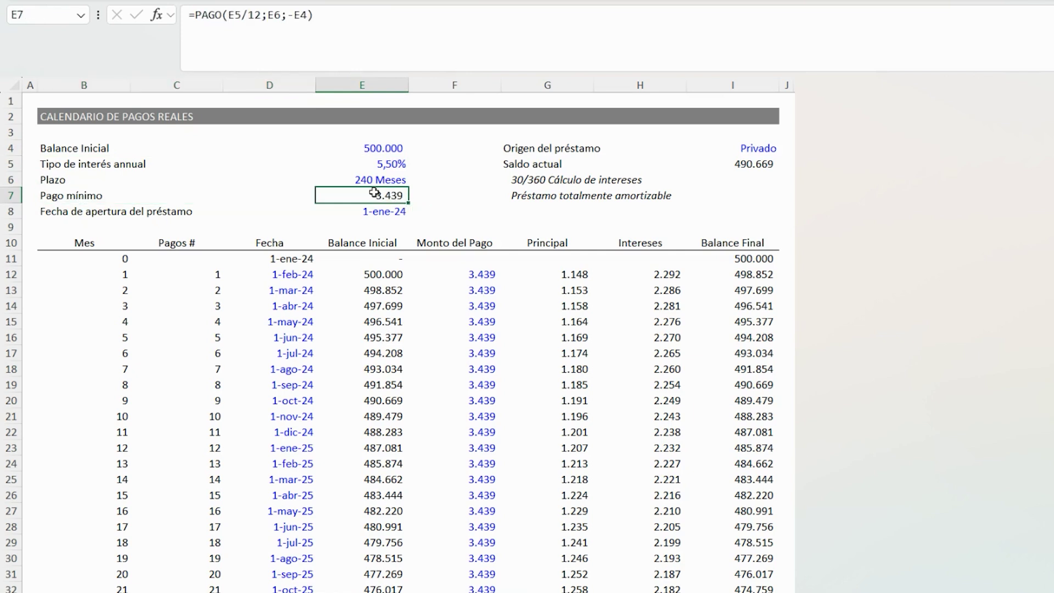
pyautogui.click(354, 30)
pyautogui.moveTo(523, 181); pyautogui.dragTo(711, 201)
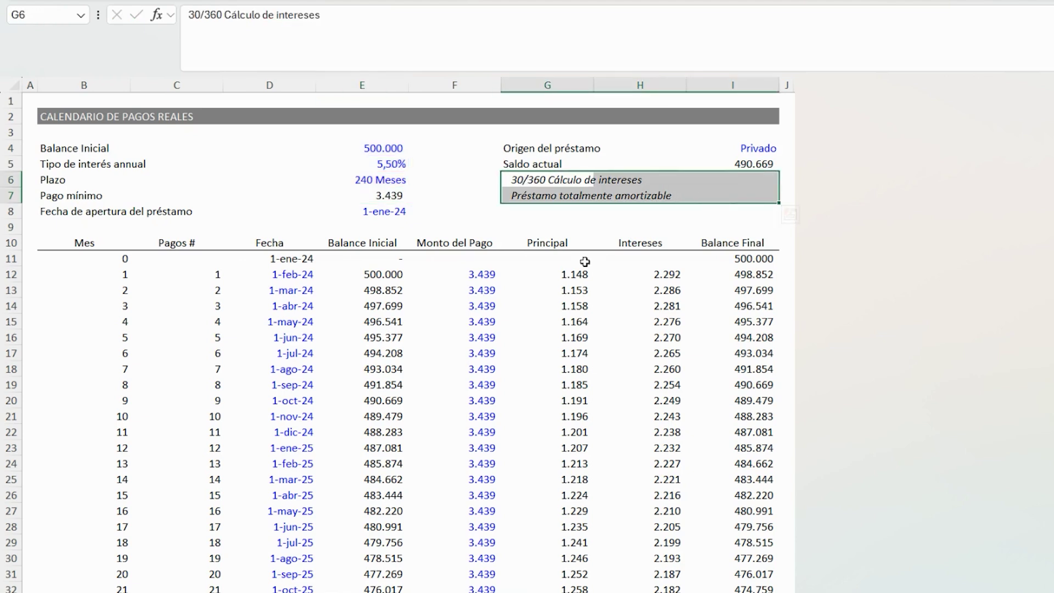
pyautogui.click(519, 179)
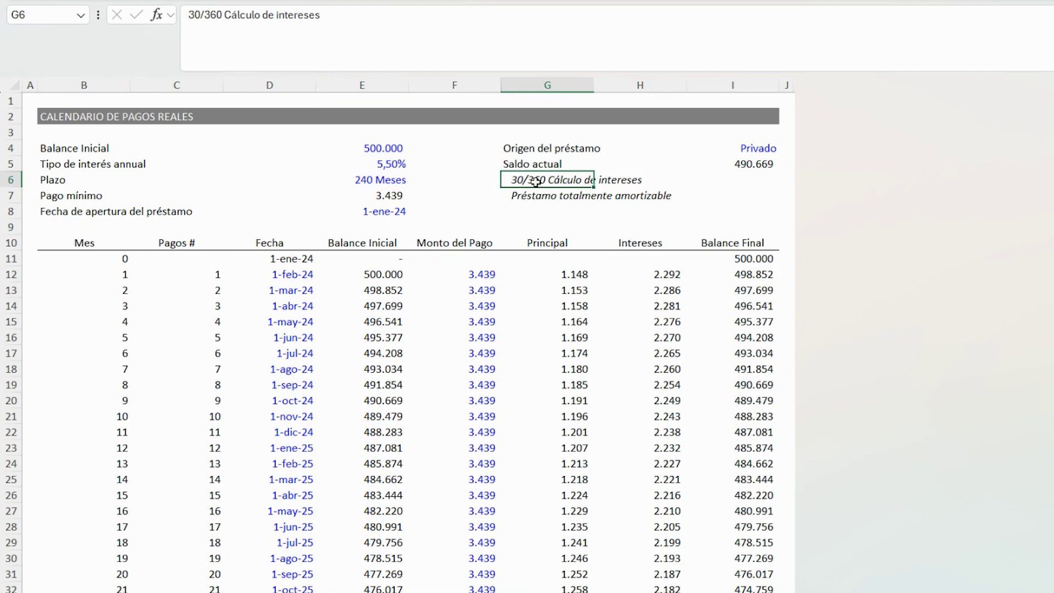
pyautogui.click(365, 193)
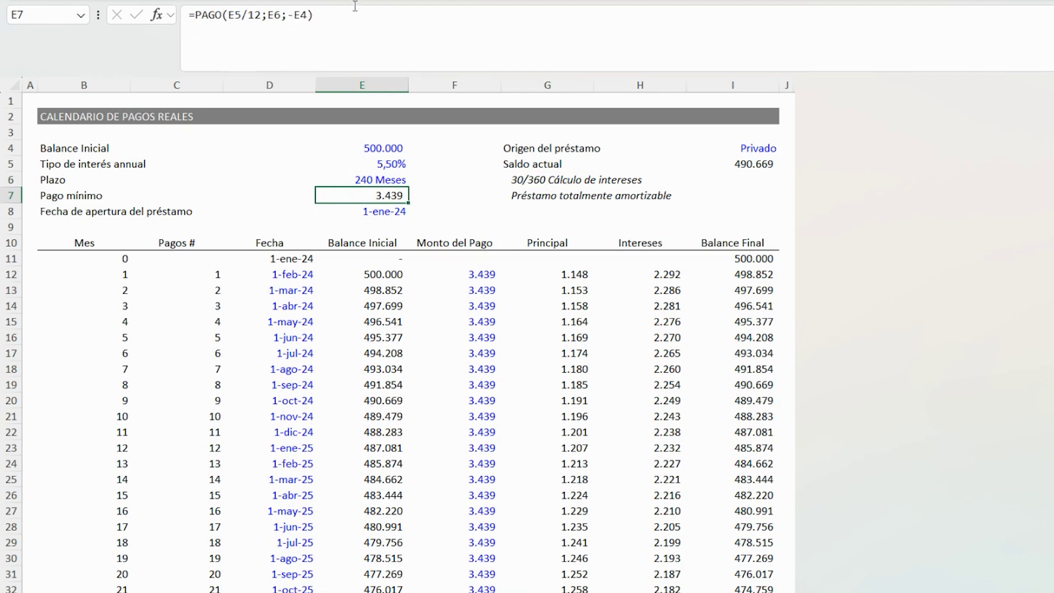
pyautogui.click(528, 196)
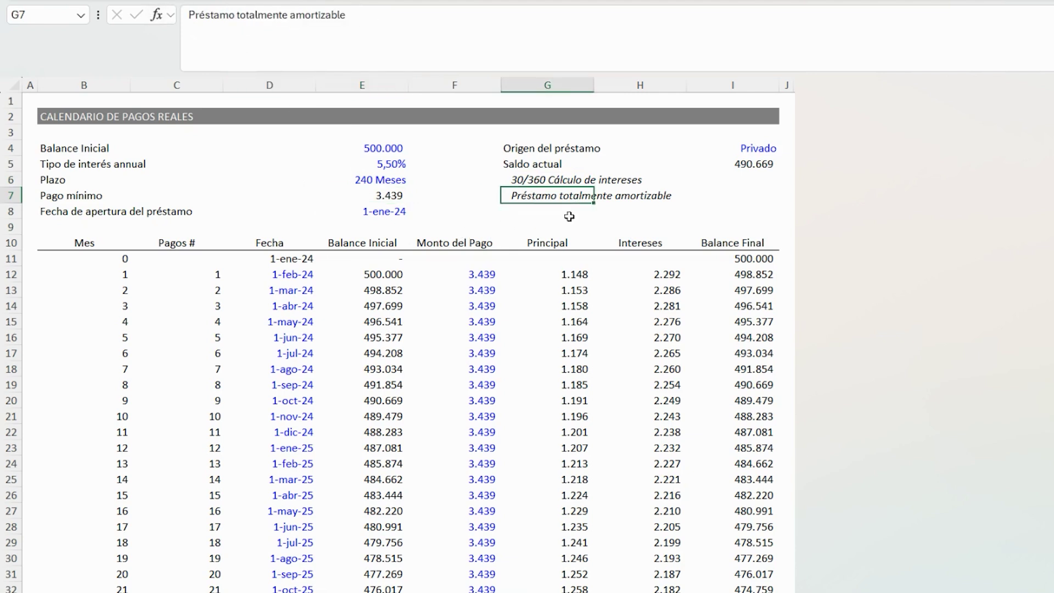
pyautogui.moveTo(513, 150); pyautogui.dragTo(769, 147)
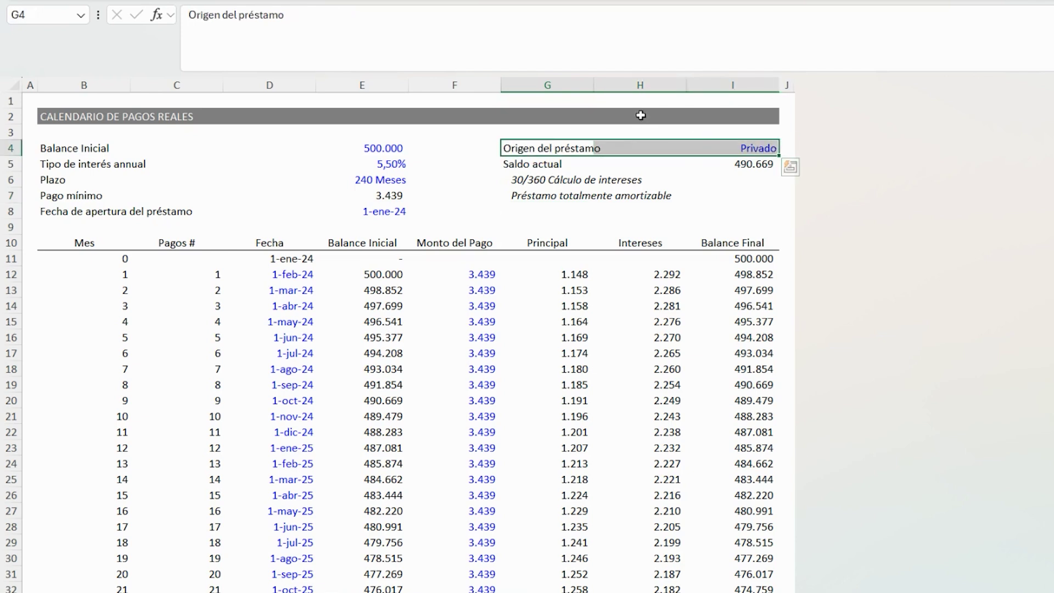
pyautogui.click(749, 149)
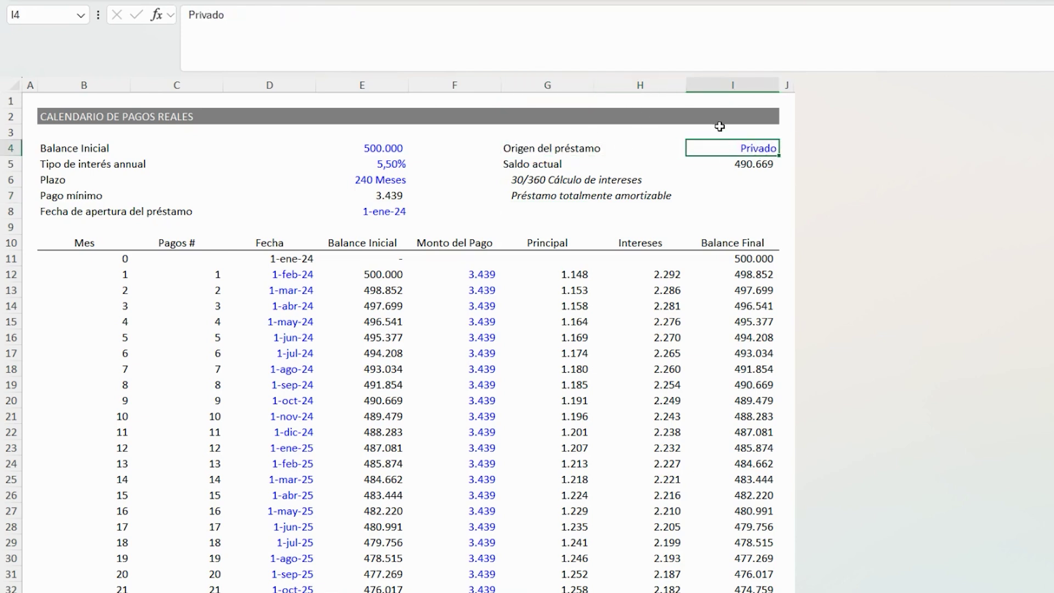
pyautogui.click(382, 213)
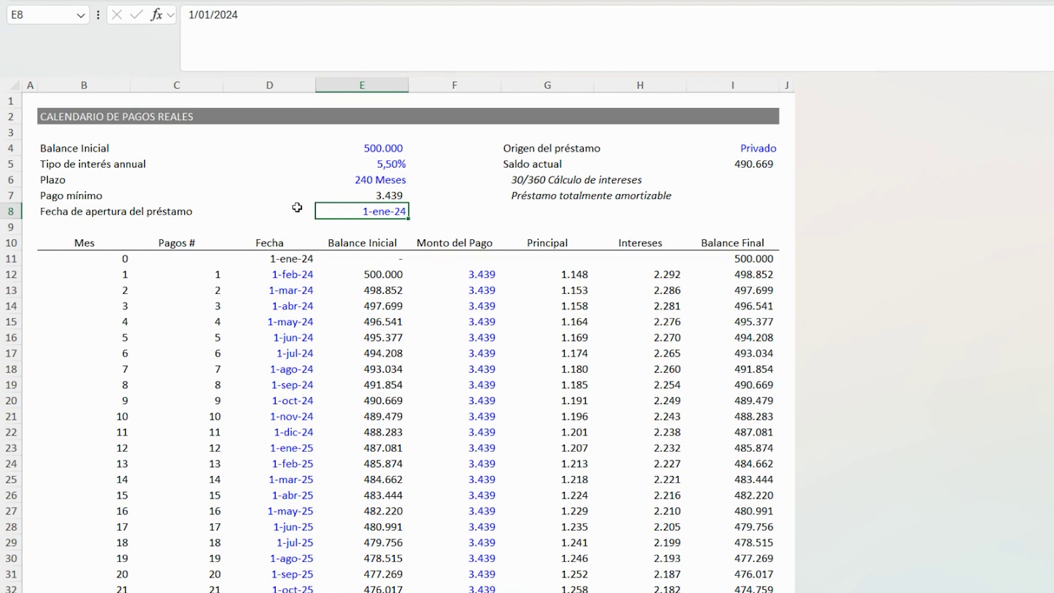
pyautogui.write('2')
pyautogui.press('Return')
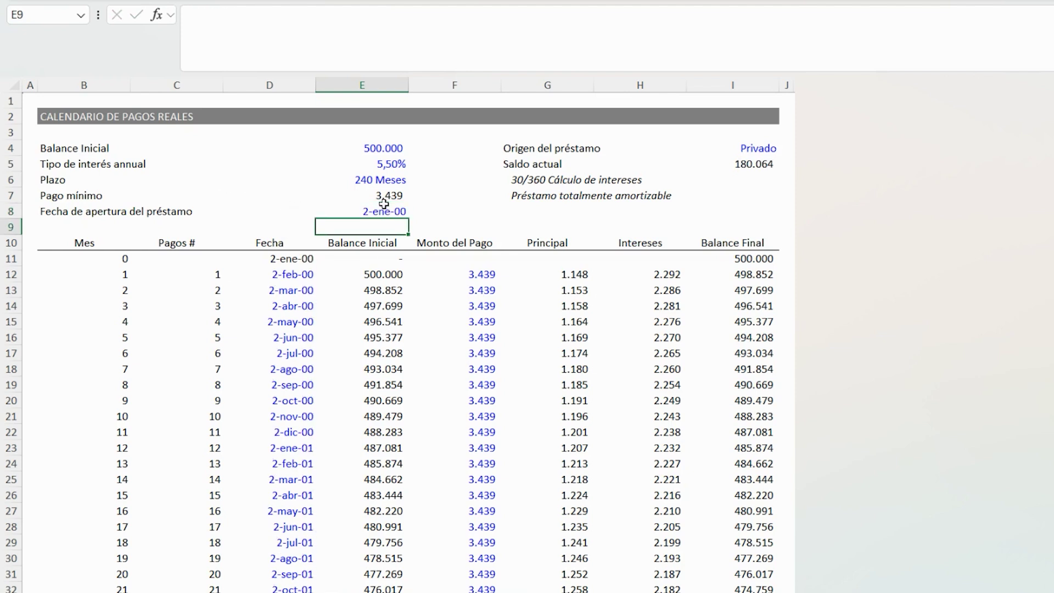
pyautogui.hotkey('ctrl', 'z')
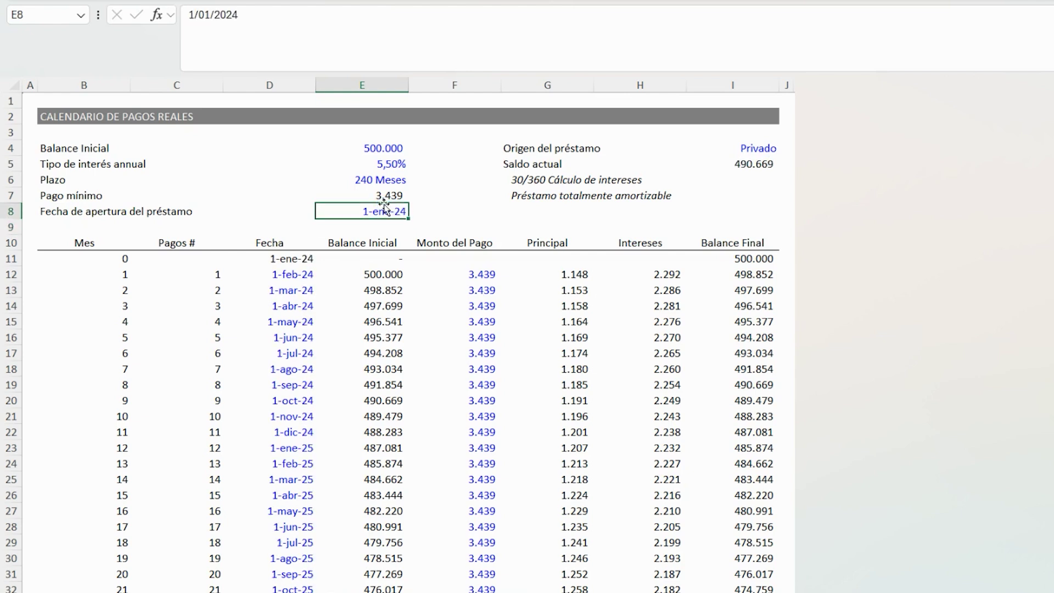
# - Set the loan's Fecha de apertura del préstamo to 1/09/2024
pyautogui.write('1/09/2024')
pyautogui.press('Return')
pyautogui.click(384, 209)
# - Examine the month 0 row and first schedule rows, from the Fecha column across to Balance Final
pyautogui.press('Left')
pyautogui.press('Right')
pyautogui.press('Left')
pyautogui.press('Down')
pyautogui.press('Down')
pyautogui.press('Down')
pyautogui.press('Down')
pyautogui.press('Left')
pyautogui.press('Left')
pyautogui.press('Right')
pyautogui.press('Right')
pyautogui.press('Down')
pyautogui.press('Down')
pyautogui.press('Down')
pyautogui.press('Up')
pyautogui.press('Up')
pyautogui.press('Up')
pyautogui.press('Up')
pyautogui.press('Right')
pyautogui.press('Right')
pyautogui.press('Left')
pyautogui.press('Right')
pyautogui.press('Left')
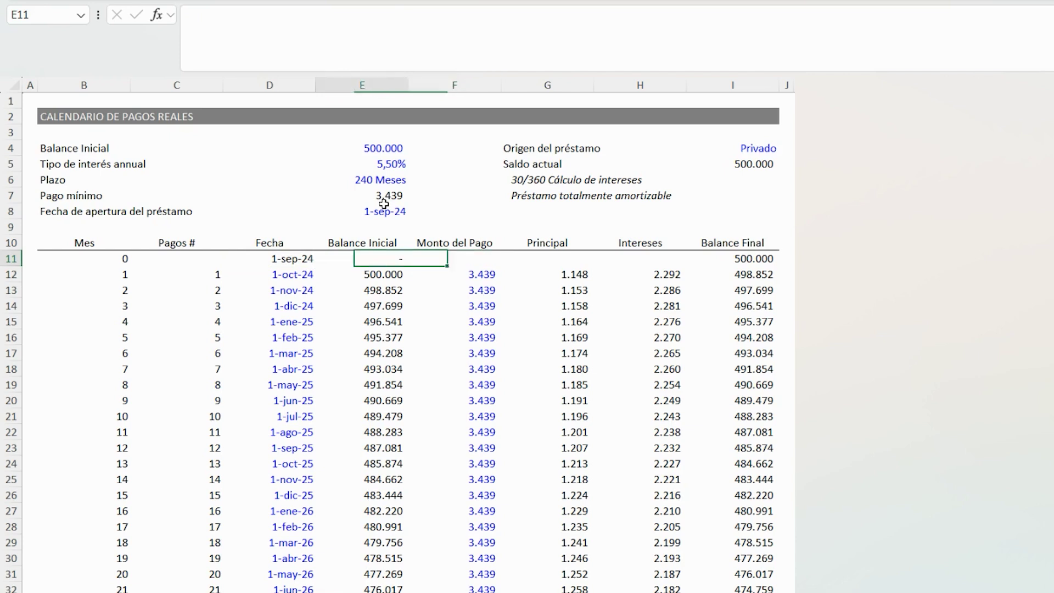
pyautogui.press('Right')
pyautogui.press('Right')
pyautogui.press('Right')
pyautogui.press('Right')
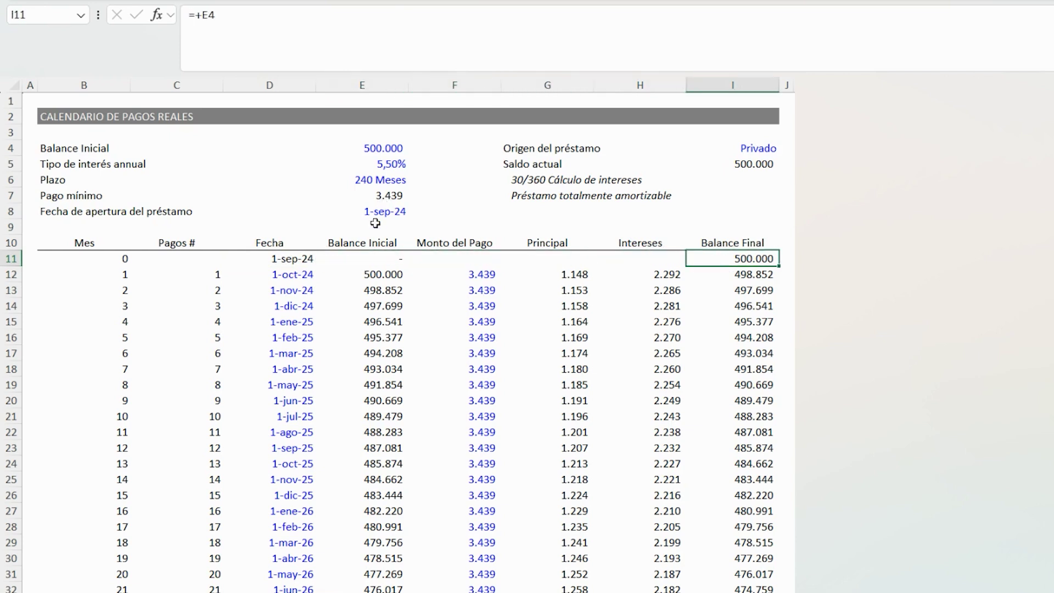
# - Examine the Monto del Pago cells and their links to the Pagos Proyectados sheet within the first schedule rows
pyautogui.moveTo(482, 274); pyautogui.dragTo(463, 463)
pyautogui.click(473, 385)
pyautogui.click(475, 432)
pyautogui.click(477, 479)
pyautogui.click(478, 351)
pyautogui.click(482, 306)
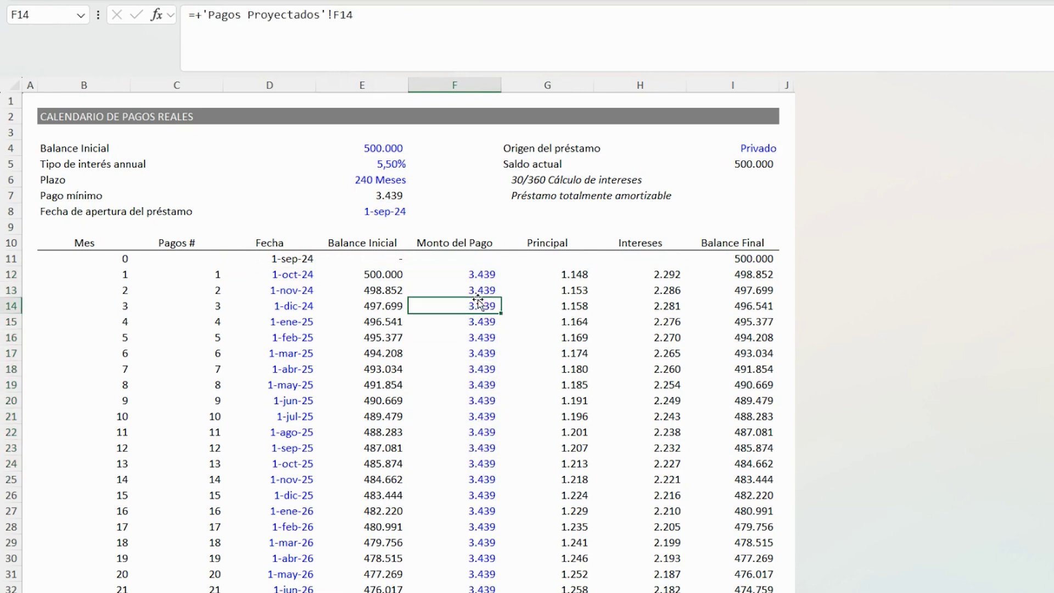
pyautogui.click(467, 387)
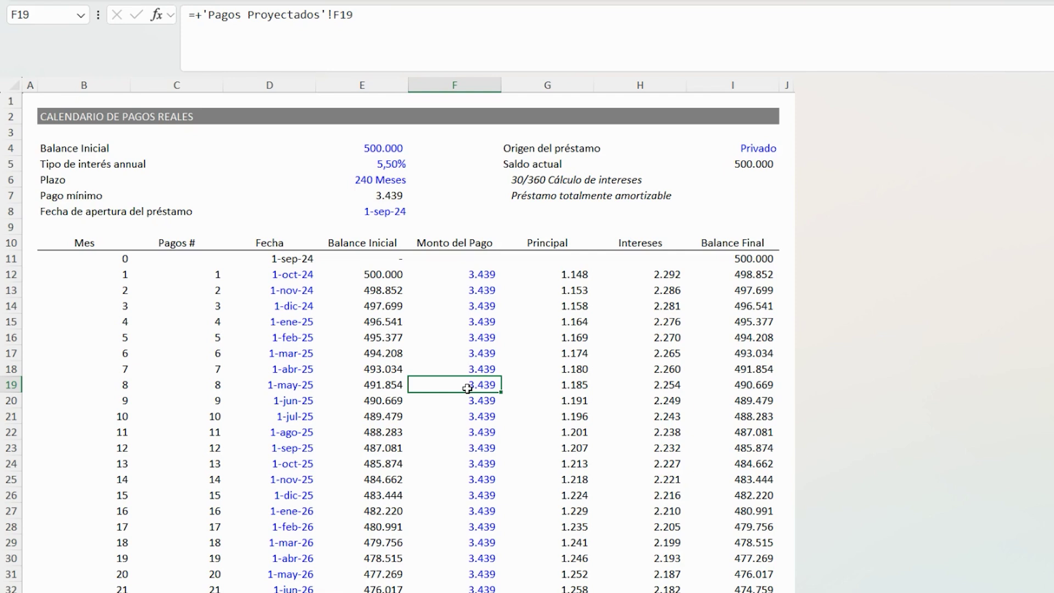
pyautogui.moveTo(92, 243); pyautogui.dragTo(791, 466)
pyautogui.click(410, 287)
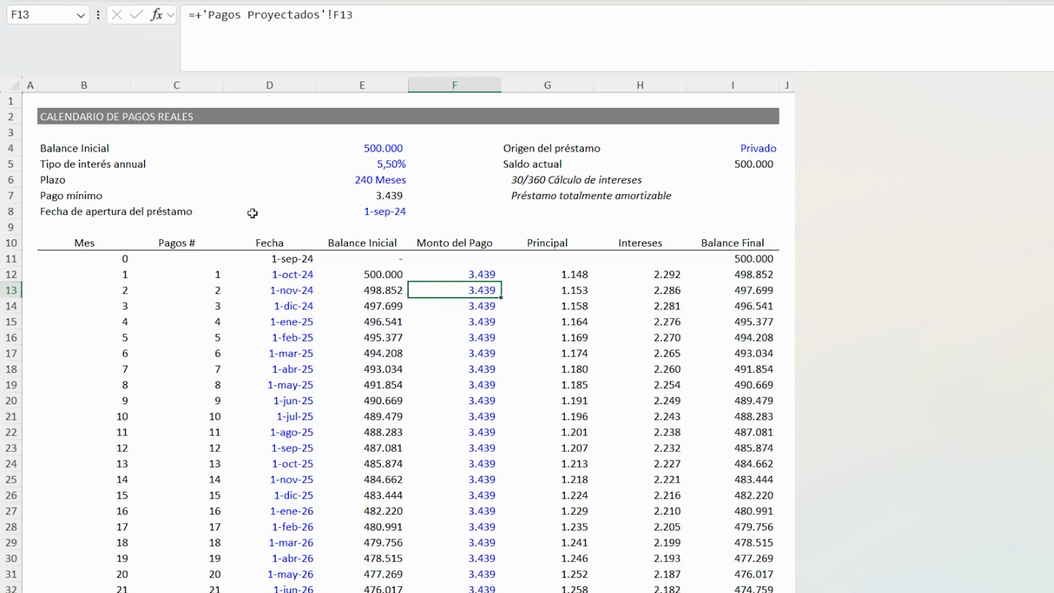
# - Check the Pago mínimo formula and the schedule's Principal, Intereses, Balance Final and Balance Inicial columns
pyautogui.click(145, 166)
pyautogui.moveTo(146, 167); pyautogui.dragTo(445, 240)
pyautogui.click(387, 196)
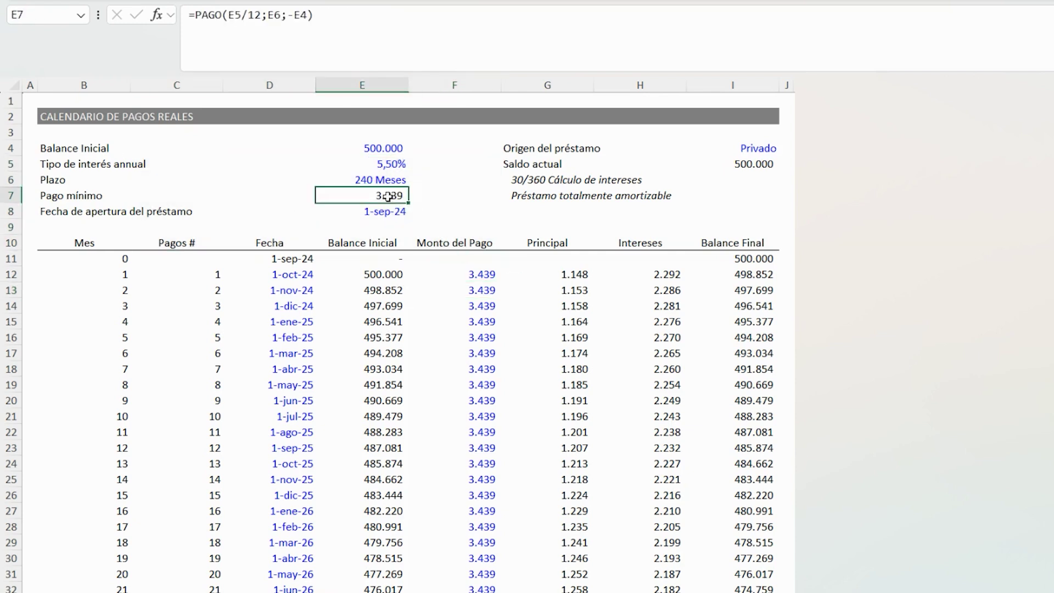
pyautogui.click(574, 286)
pyautogui.click(669, 277)
pyautogui.click(571, 299)
pyautogui.click(666, 290)
pyautogui.moveTo(733, 275); pyautogui.dragTo(736, 464)
pyautogui.moveTo(388, 290); pyautogui.dragTo(384, 464)
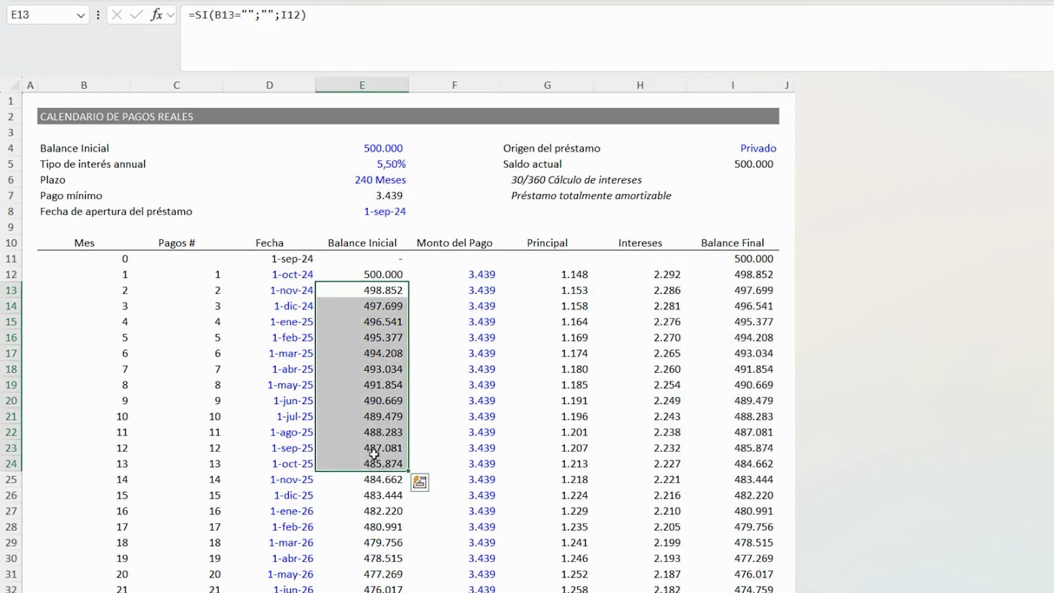
pyautogui.scroll(-2, 659, 330)
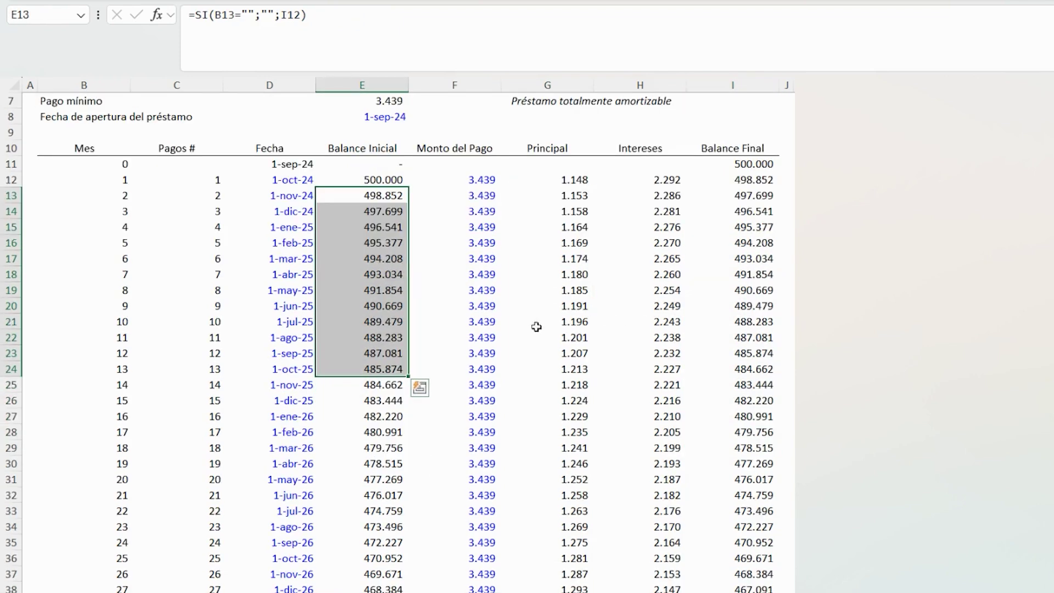
pyautogui.click(382, 245)
pyautogui.scroll(2, 382, 245)
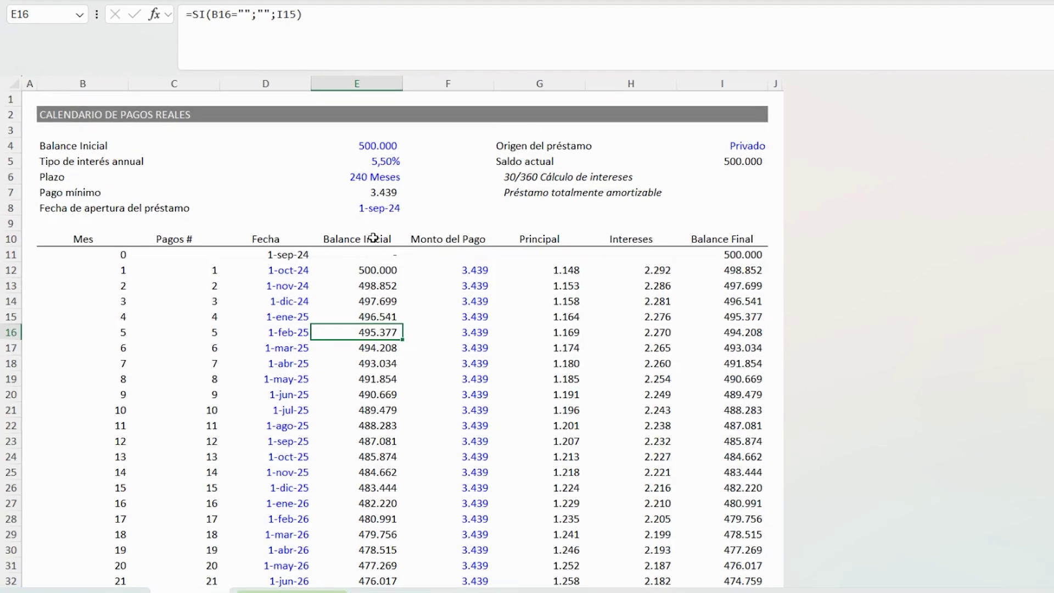
# - Switch to the Pagos Proyectados sheet
pyautogui.click(266, 565)
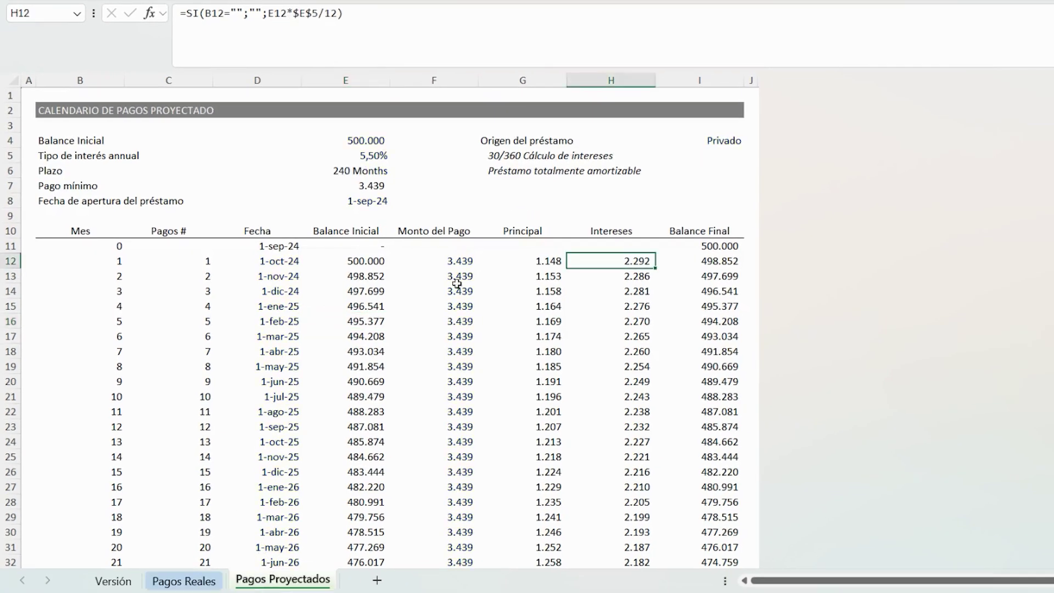
# - Examine the projected schedule for months 0 to 15, including the Principal formula for month 3
pyautogui.moveTo(71, 239); pyautogui.dragTo(714, 472)
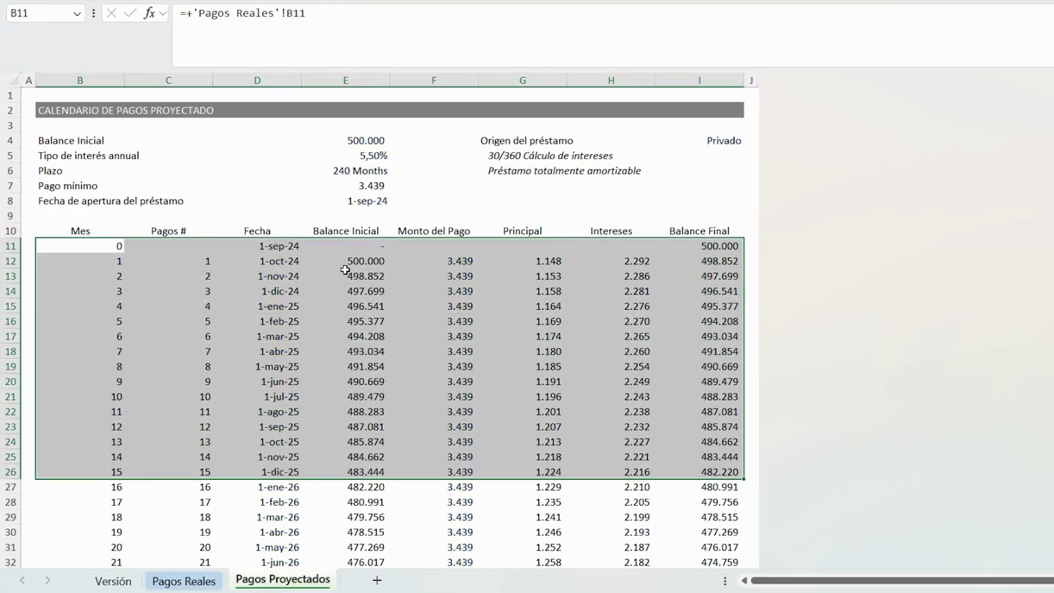
pyautogui.click(547, 290)
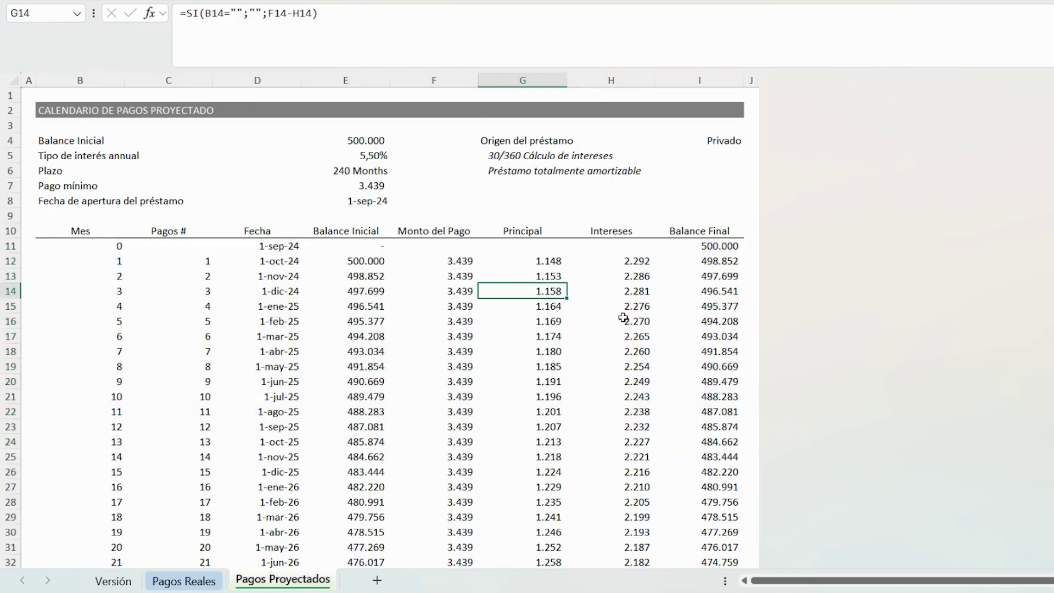
pyautogui.scroll(-20, 398, 281)
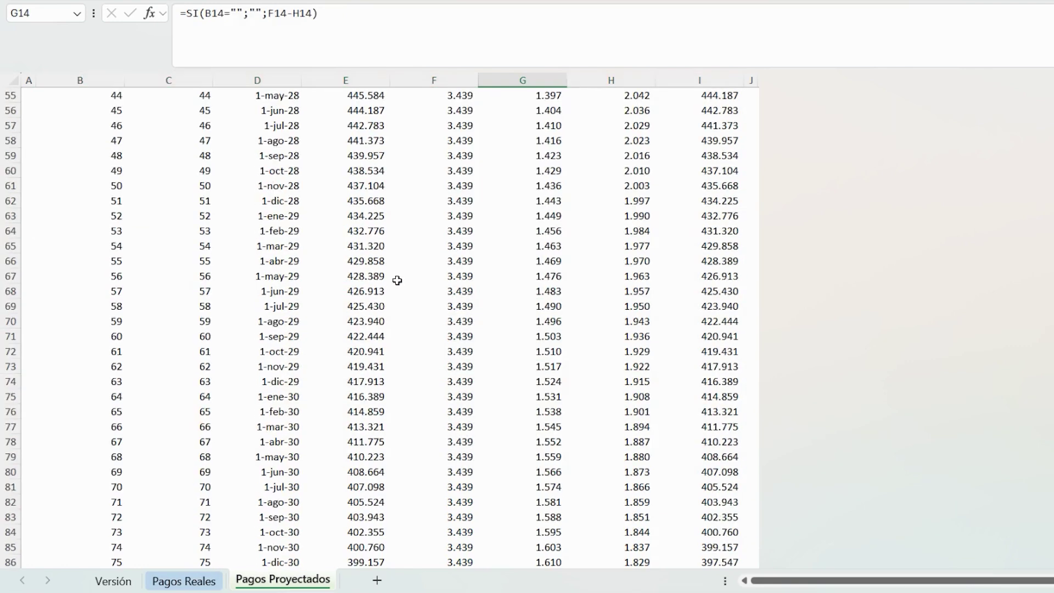
# - Inspect the Balance Inicial column of the projected schedule, from its end back through the first months
pyautogui.click(370, 313)
pyautogui.hotkey('ctrl', 'Down')
pyautogui.press('Up')
pyautogui.hotkey('ctrl', 'Up')
pyautogui.press('Down')
pyautogui.press('Down')
pyautogui.press('Down')
pyautogui.press('Down')
pyautogui.press('Down')
pyautogui.press('Down')
pyautogui.press('Down')
pyautogui.press('Down')
pyautogui.press('Down')
pyautogui.press('Down')
pyautogui.press('Down')
pyautogui.press('Down')
pyautogui.press('Down')
pyautogui.press('Down')
pyautogui.press('Down')
pyautogui.press('Down')
pyautogui.press('Down')
pyautogui.press('Down')
pyautogui.press('Down')
pyautogui.press('Down')
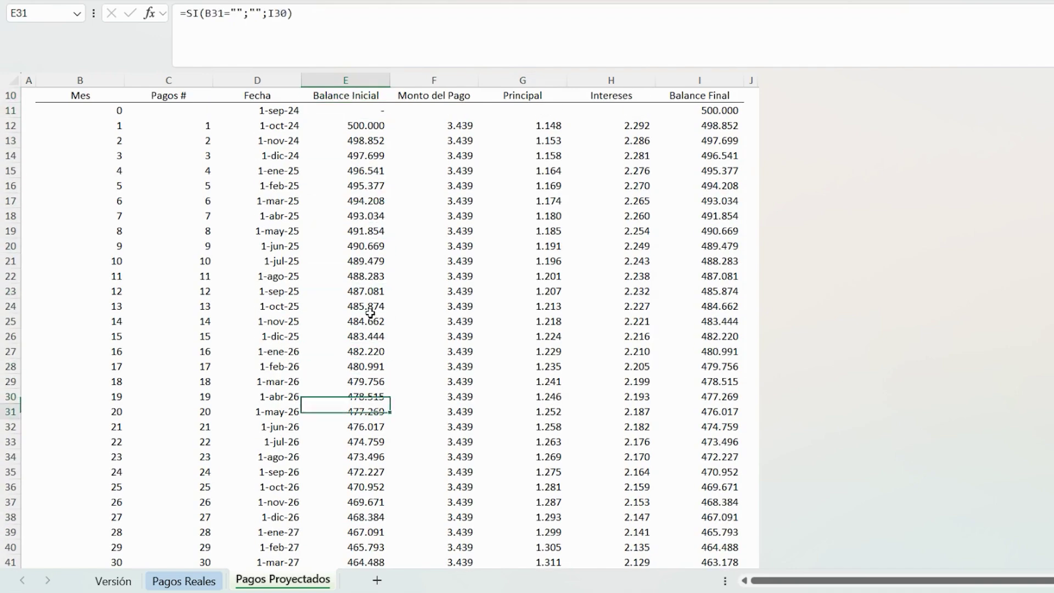
# - Review the projected schedule's monthly rows through to the final payment in month 240
pyautogui.press('Left')
pyautogui.scroll(-2, 370, 313)
pyautogui.scroll(-20, 370, 313)
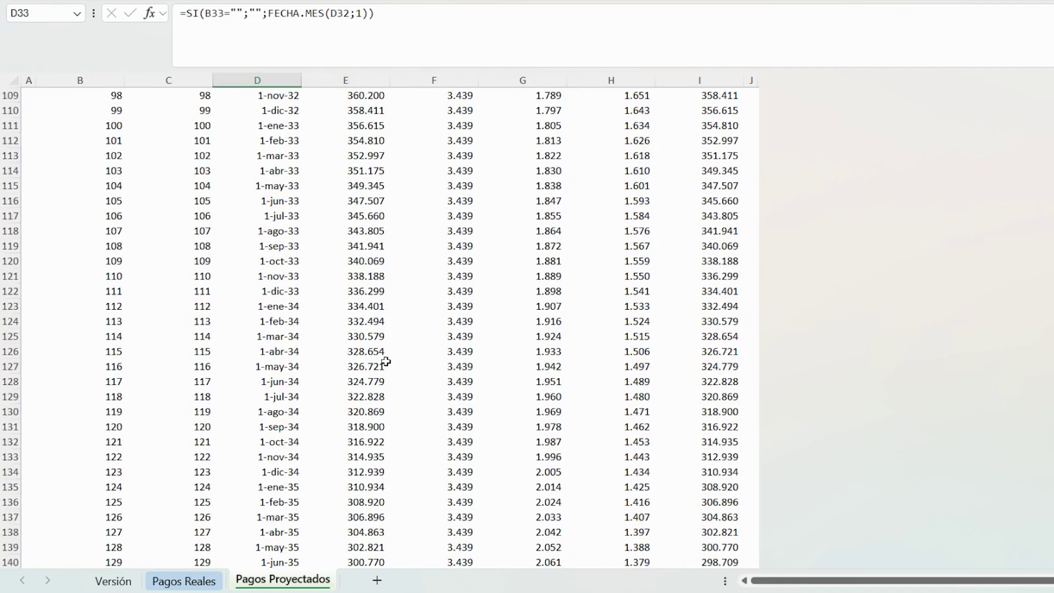
pyautogui.scroll(-20, 386, 361)
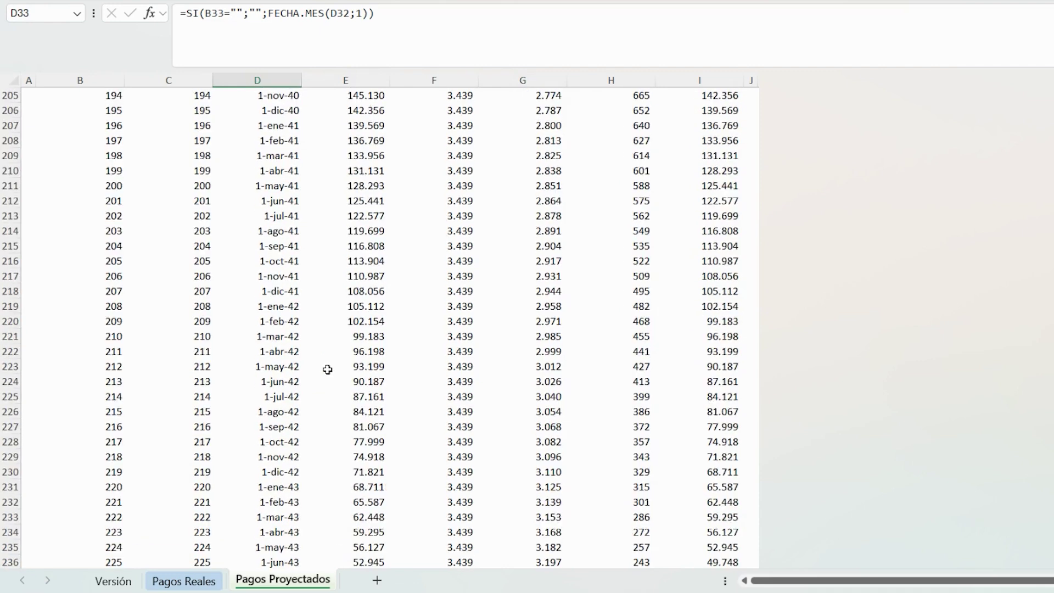
pyautogui.scroll(-5, 258, 430)
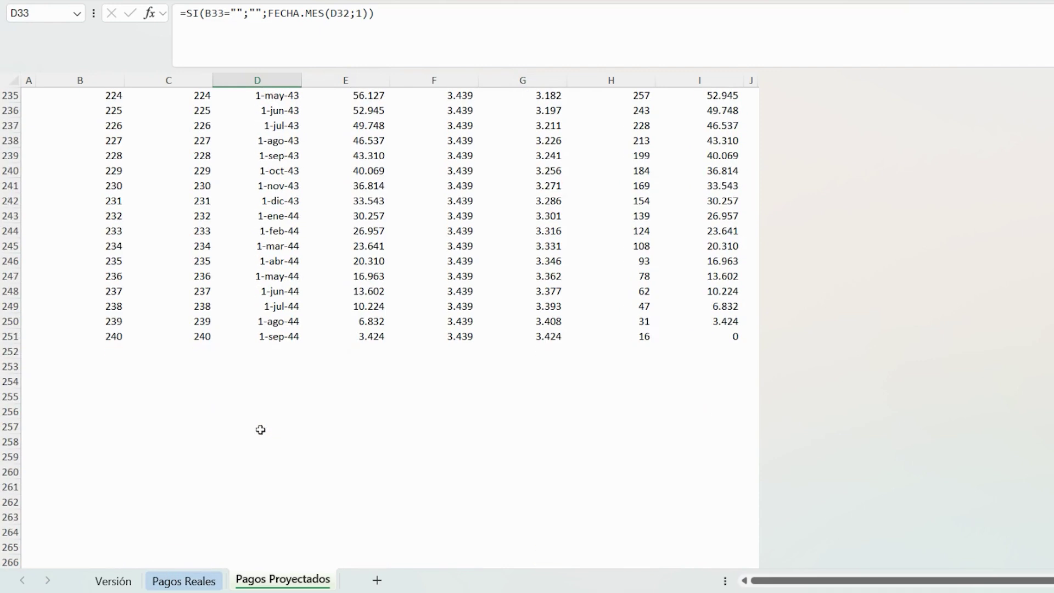
# - Examine the month 240 row and the closing months' Principal, Intereses, Monto del Pago and Pagos # cells
pyautogui.moveTo(114, 336); pyautogui.dragTo(722, 336)
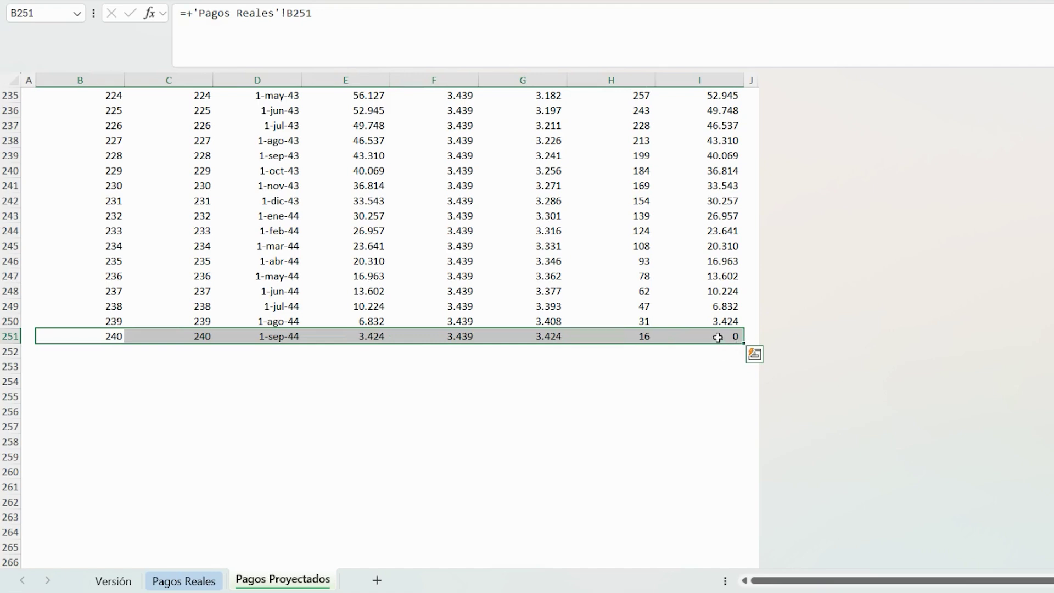
pyautogui.click(719, 337)
pyautogui.moveTo(540, 322); pyautogui.dragTo(549, 258)
pyautogui.moveTo(633, 253); pyautogui.dragTo(639, 321)
pyautogui.moveTo(456, 231); pyautogui.dragTo(426, 291)
pyautogui.click(174, 262)
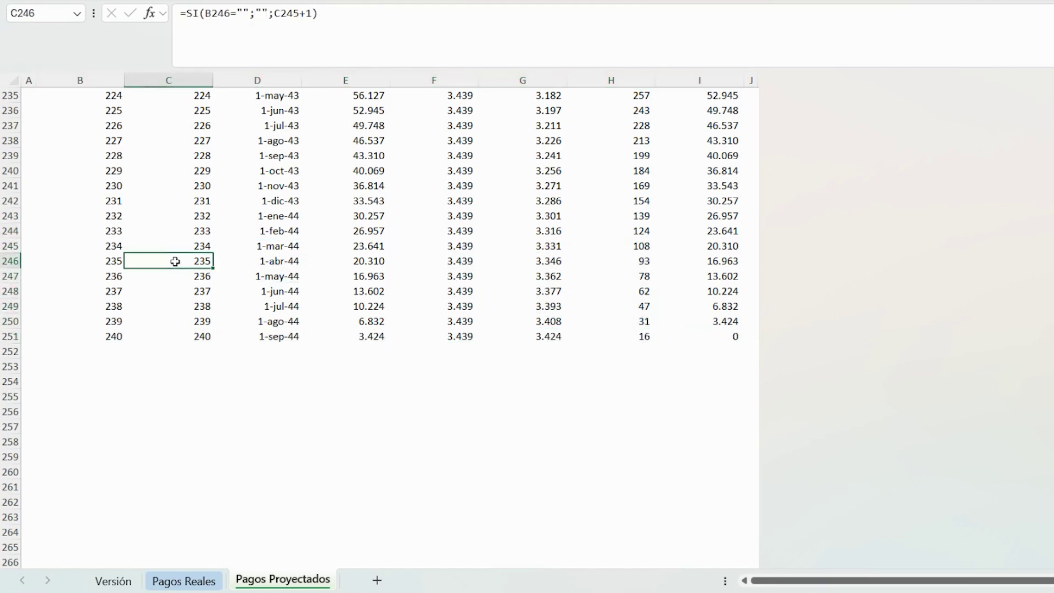
# - Return to the header area at the start of the projected schedule
pyautogui.scroll(9, 273, 263)
pyautogui.scroll(9, 273, 263)
pyautogui.click(242, 275)
pyautogui.hotkey('ctrl', 'Up')
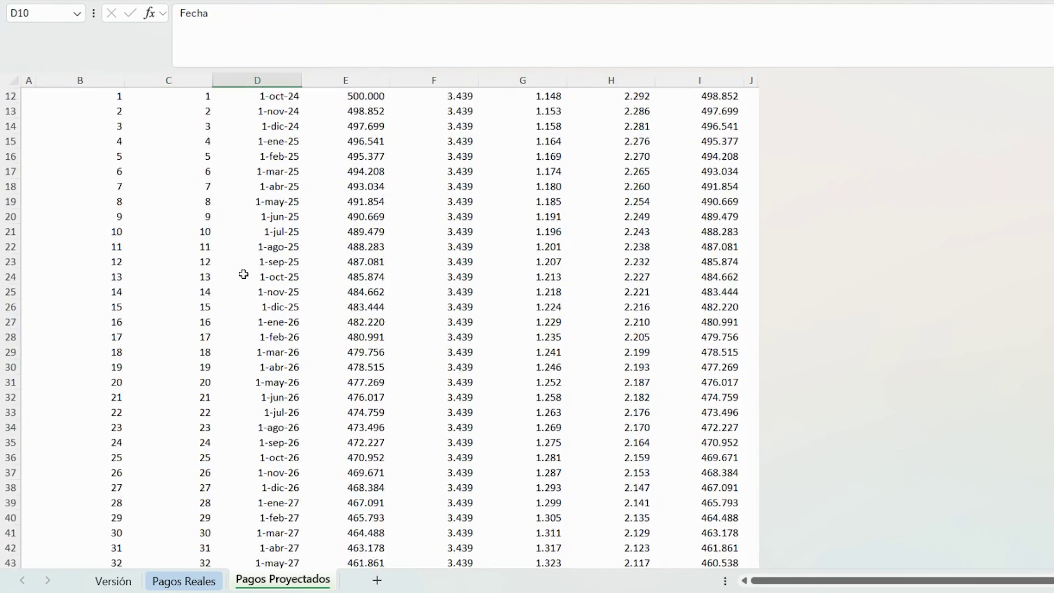
pyautogui.hotkey('ctrl', 'Up')
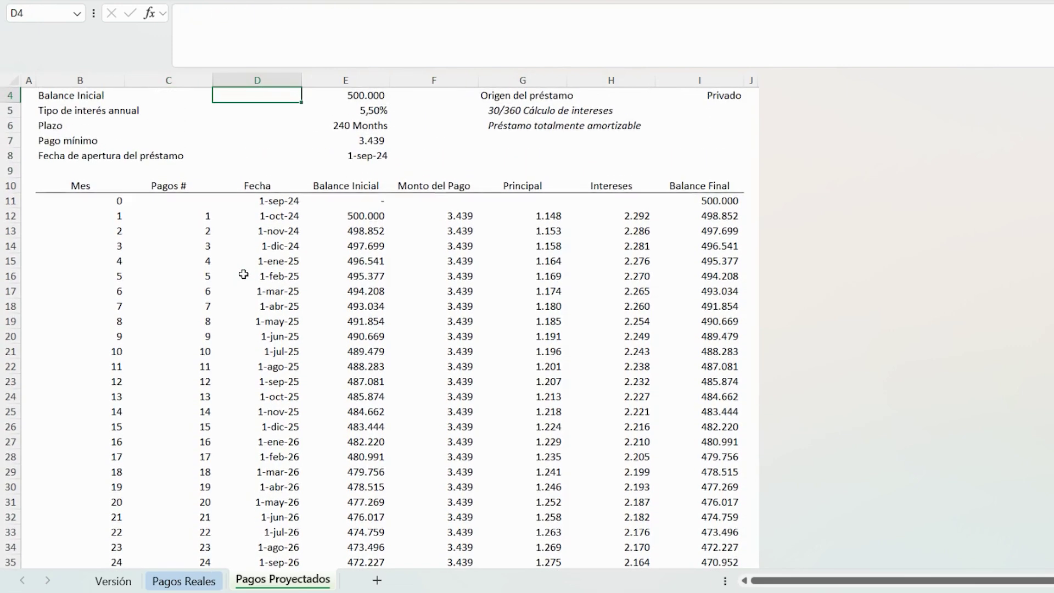
pyautogui.press('Down')
pyautogui.press('Left')
pyautogui.press('Left')
pyautogui.press('Left')
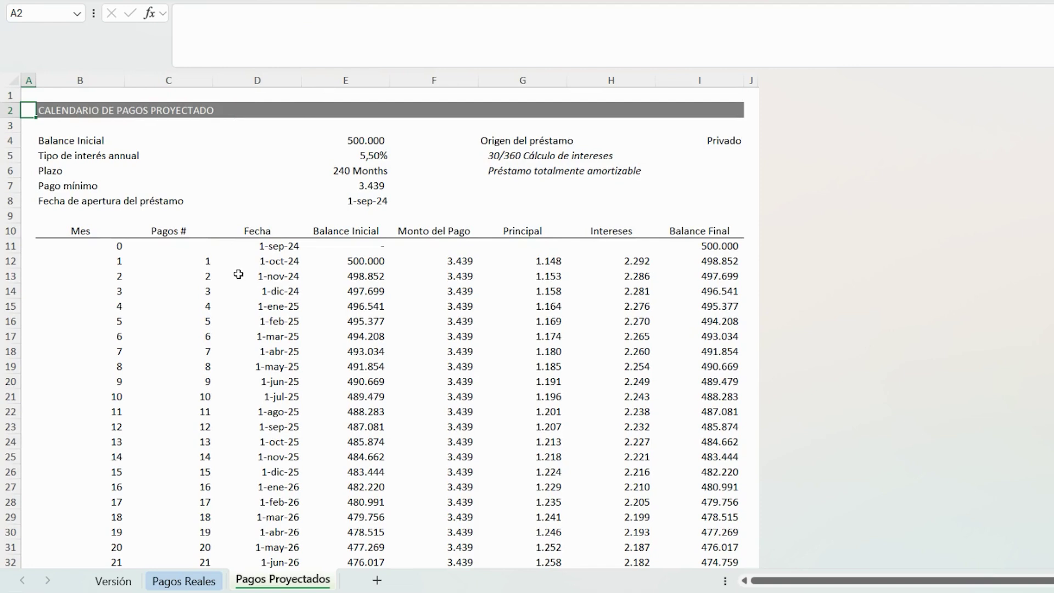
# - Compare the Pagos Reales sheet with Pagos Proyectados, reviewing the projected schedule's first rows
pyautogui.click(173, 579)
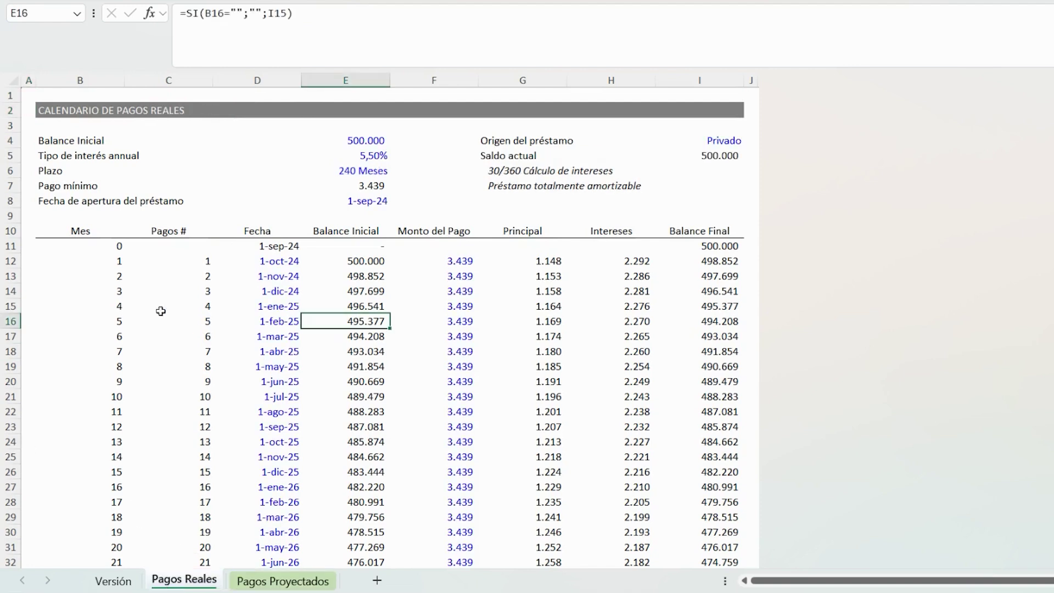
pyautogui.click(282, 581)
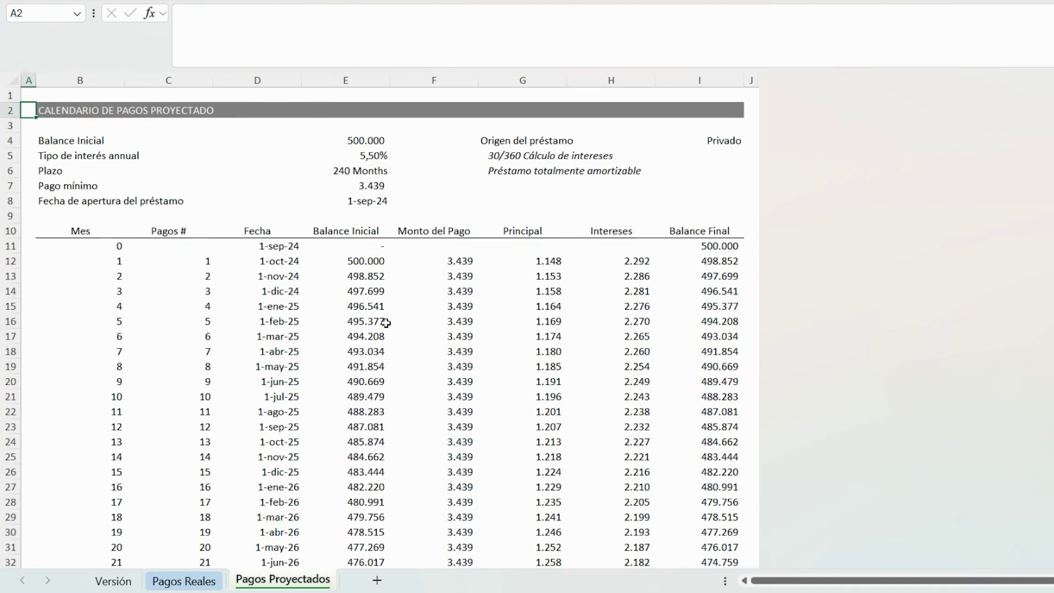
pyautogui.scroll(-2, 435, 292)
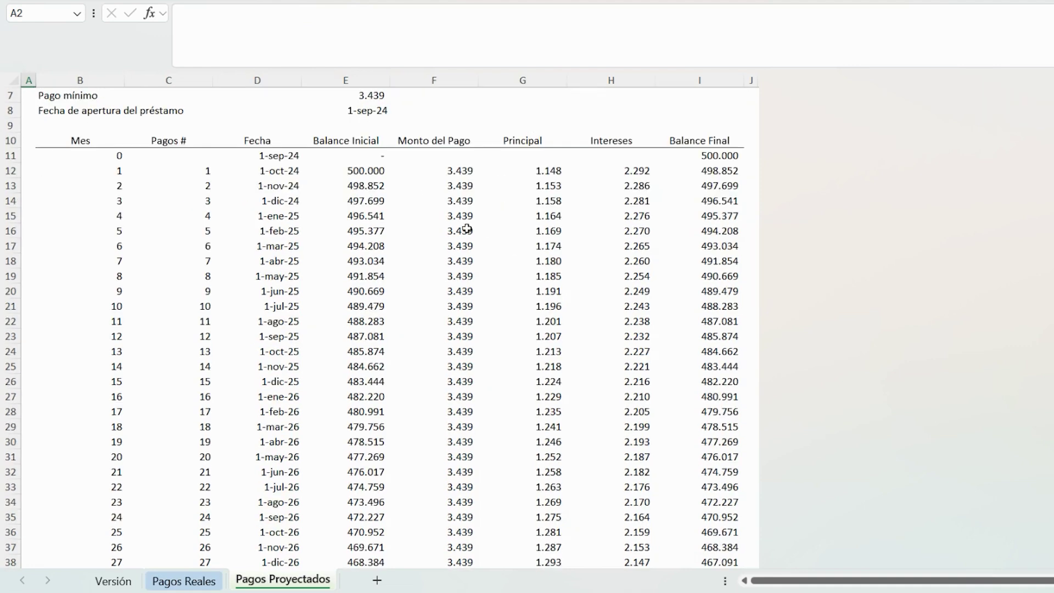
pyautogui.scroll(-5, 370, 334)
pyautogui.scroll(4, 268, 459)
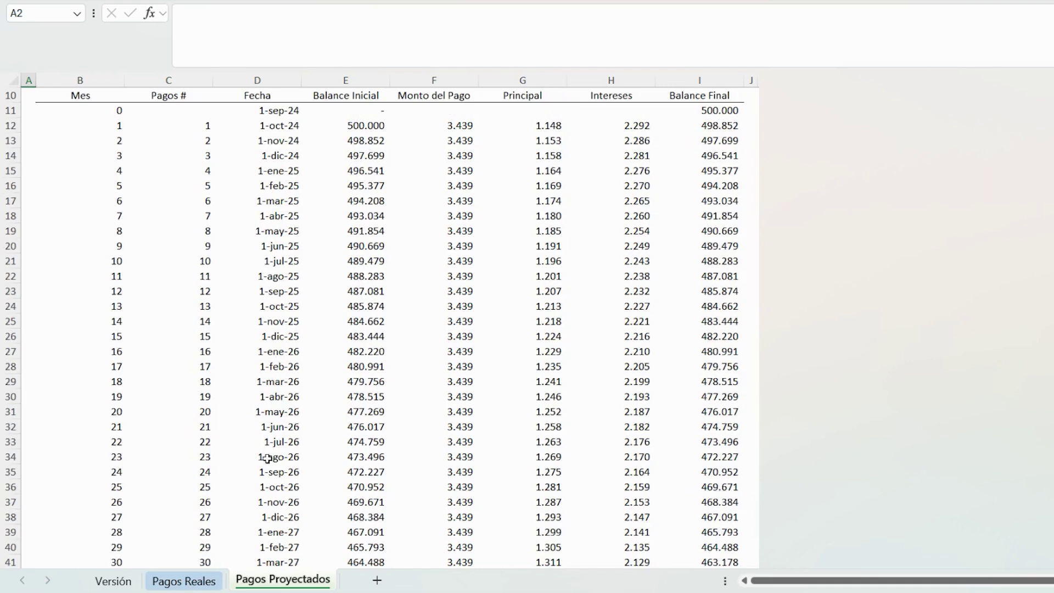
# - Switch to the Pagos Reales sheet and examine how its early Monto del Pago cells link to Pagos Proyectados
pyautogui.click(185, 578)
pyautogui.moveTo(456, 291); pyautogui.dragTo(464, 471)
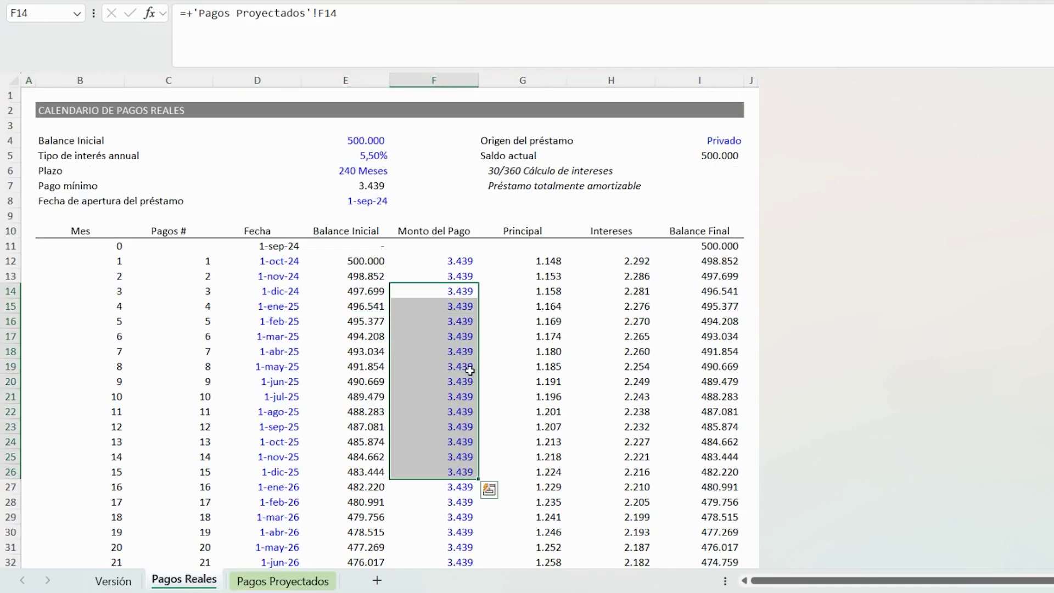
pyautogui.click(467, 330)
pyautogui.scroll(-3, 468, 329)
pyautogui.click(456, 307)
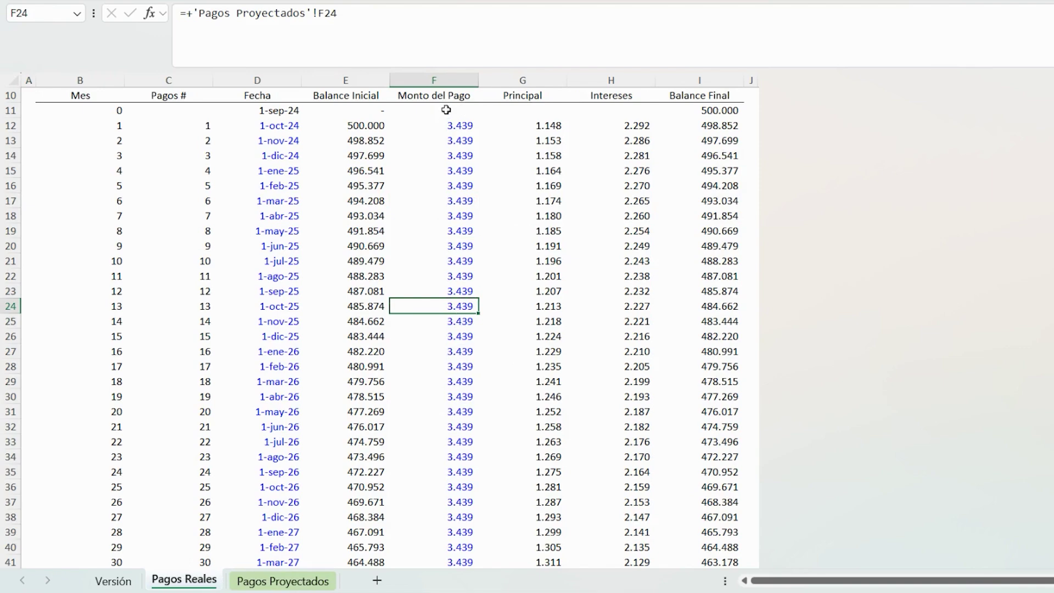
# - Check the actual schedule's Monto del Pago links in month 164 and back in month 2
pyautogui.scroll(-20, 455, 345)
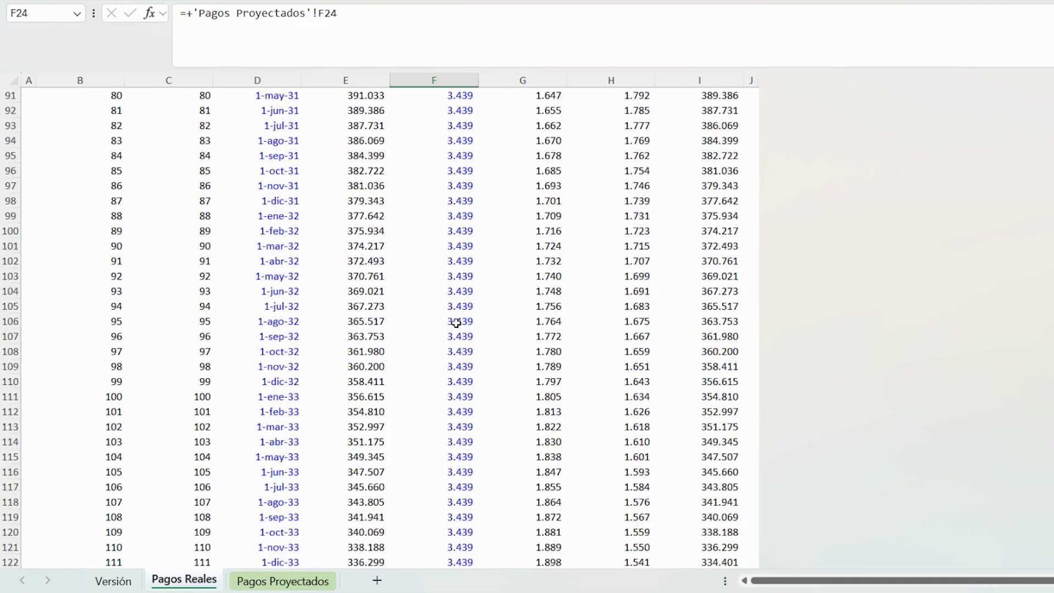
pyautogui.scroll(-13, 456, 322)
pyautogui.click(456, 321)
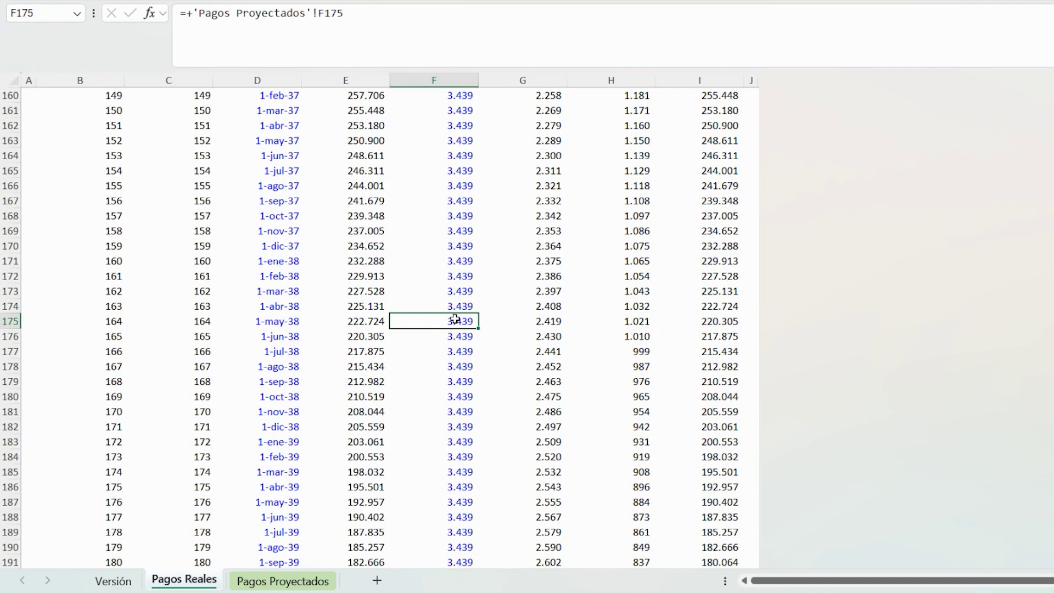
pyautogui.scroll(2, 456, 319)
pyautogui.scroll(20, 455, 319)
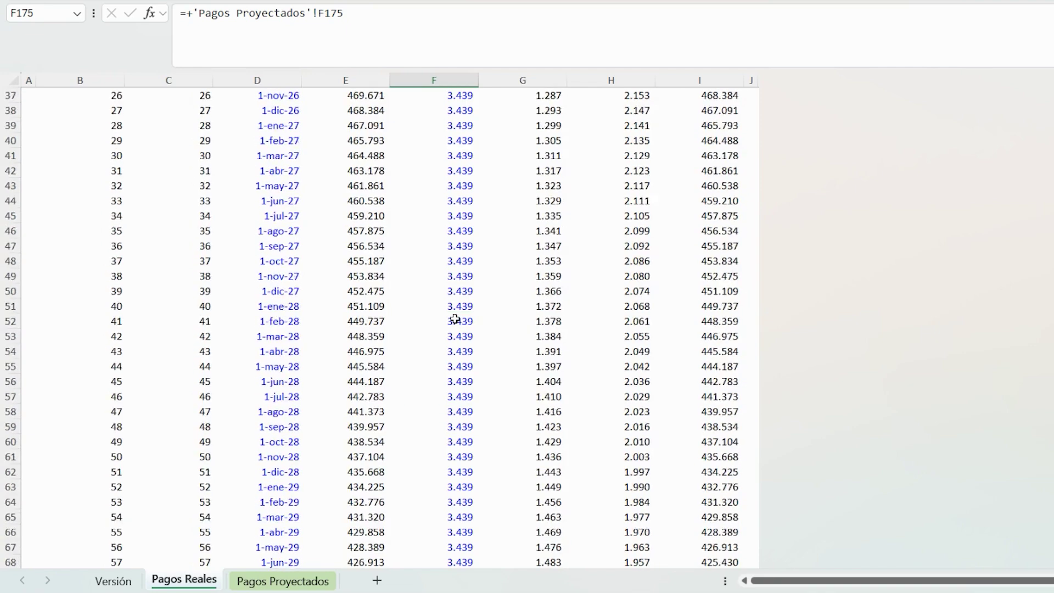
pyautogui.scroll(2, 456, 317)
pyautogui.click(455, 277)
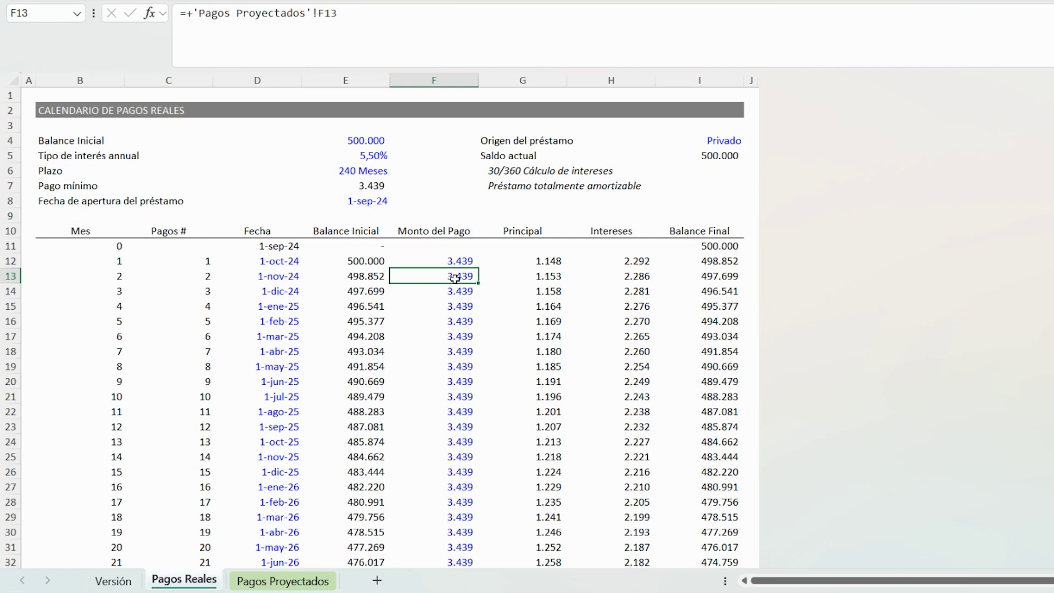
# - Review the Pagos Reales title, the first Monto del Pago cells and the loan data from Tipo de interés anual downward
pyautogui.click(46, 107)
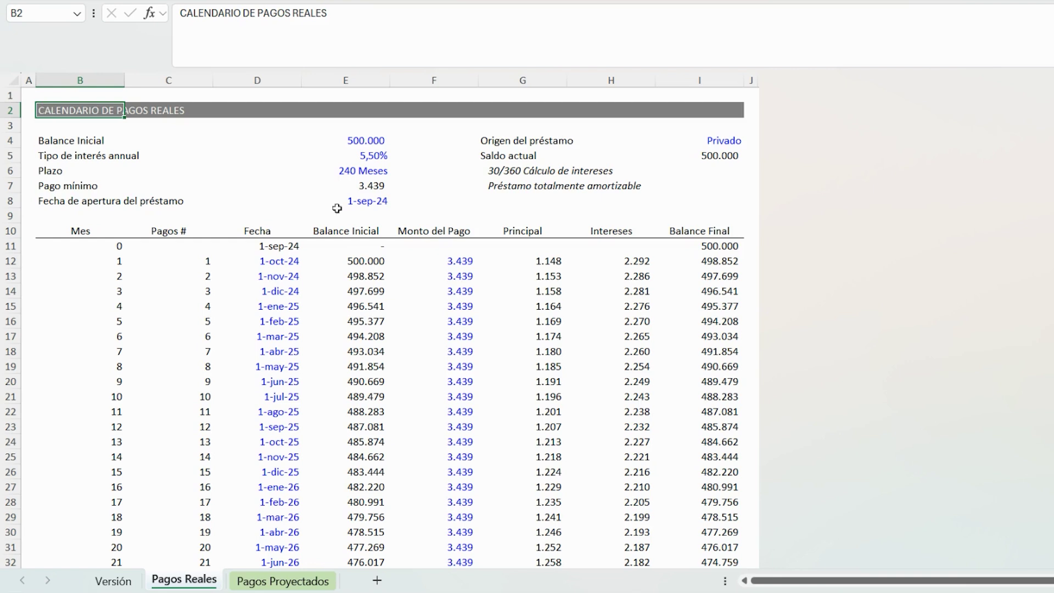
pyautogui.moveTo(470, 260); pyautogui.dragTo(461, 398)
pyautogui.click(347, 149)
pyautogui.moveTo(348, 149); pyautogui.dragTo(367, 201)
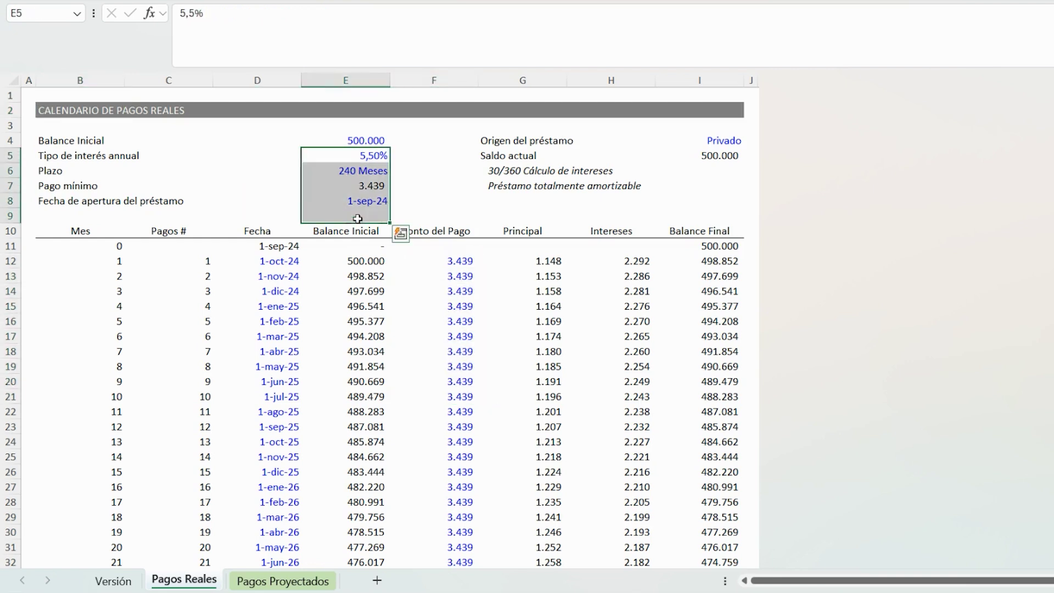
pyautogui.click(160, 148)
# - Examine the Monto del Pago cells for months 1 to 9 and return to the CALENDARIO DE PAGOS REALES title cell
pyautogui.click(50, 106)
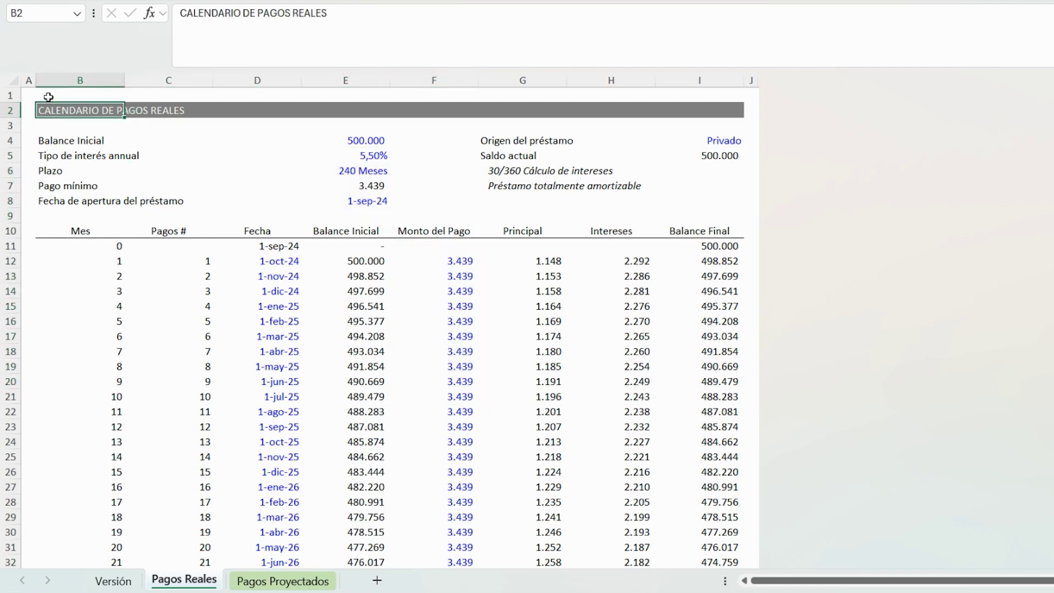
pyautogui.click(45, 95)
pyautogui.moveTo(449, 259); pyautogui.dragTo(450, 379)
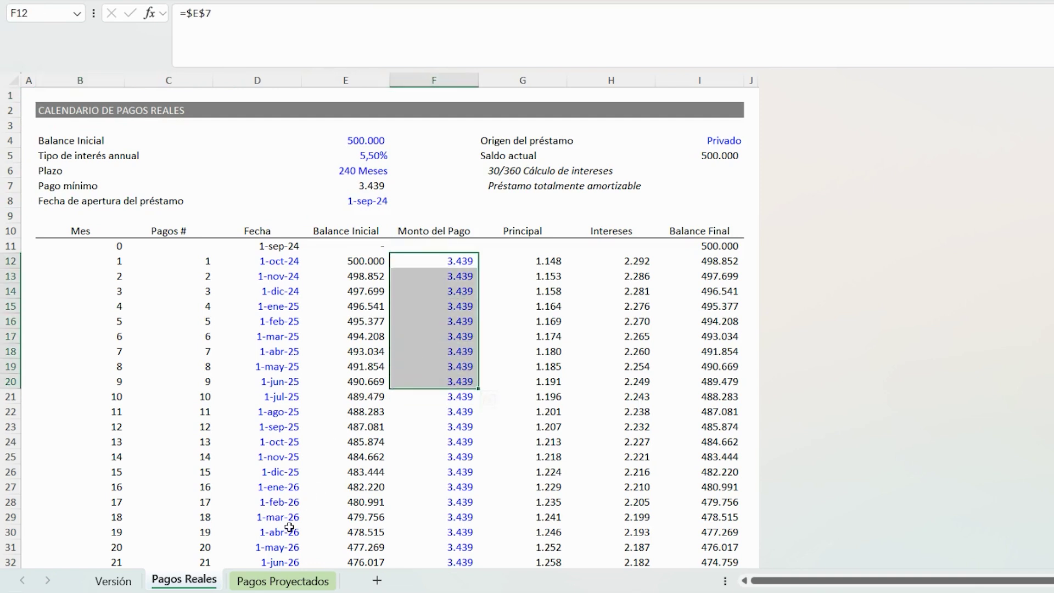
pyautogui.click(48, 110)
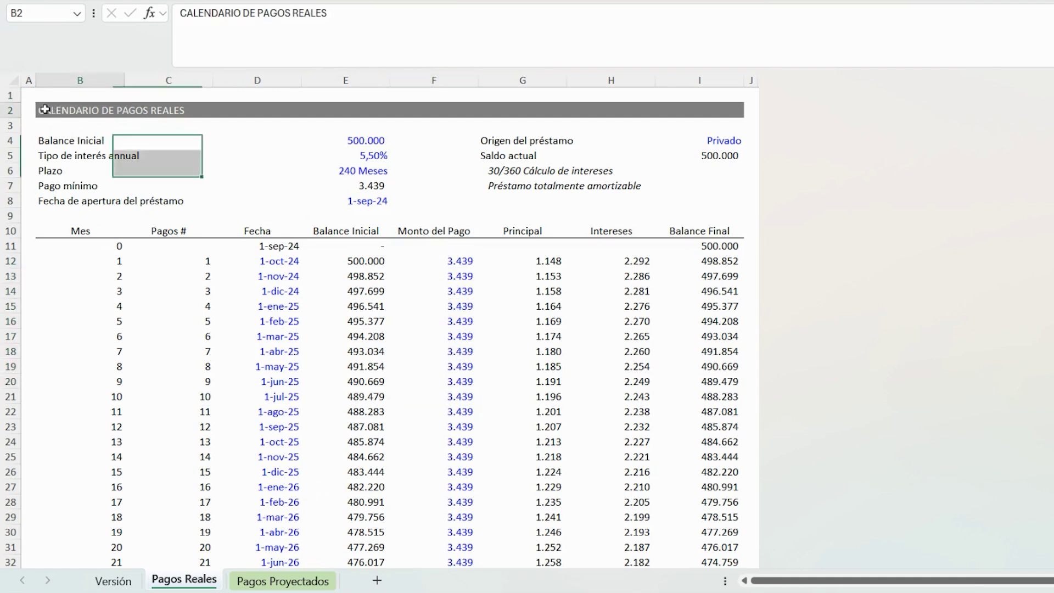